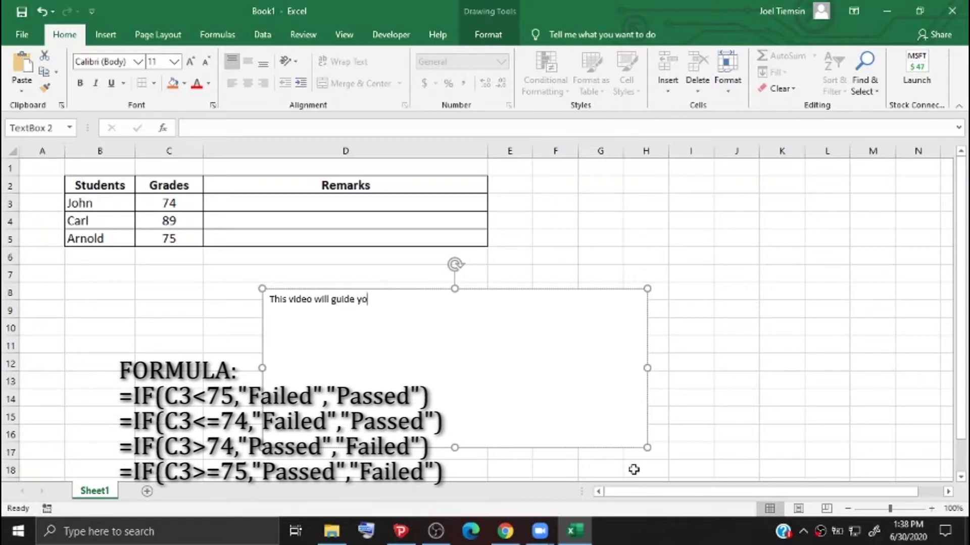
Enlarge the existing text in the text box below the table to font size 20.
{"action": "key", "text": "ctrl+a"}
{"action": "left_click", "coordinate": [190, 62]}
{"action": "left_click", "coordinate": [190, 61]}
{"action": "left_click", "coordinate": [191, 62]}
{"action": "left_click", "coordinate": [190, 61]}
{"action": "left_click", "coordinate": [190, 61]}
Complete the text box sentence so it reads "This video will guide you how to put remarks on your MS Excel content/data.".
{"action": "left_click", "coordinate": [478, 313]}
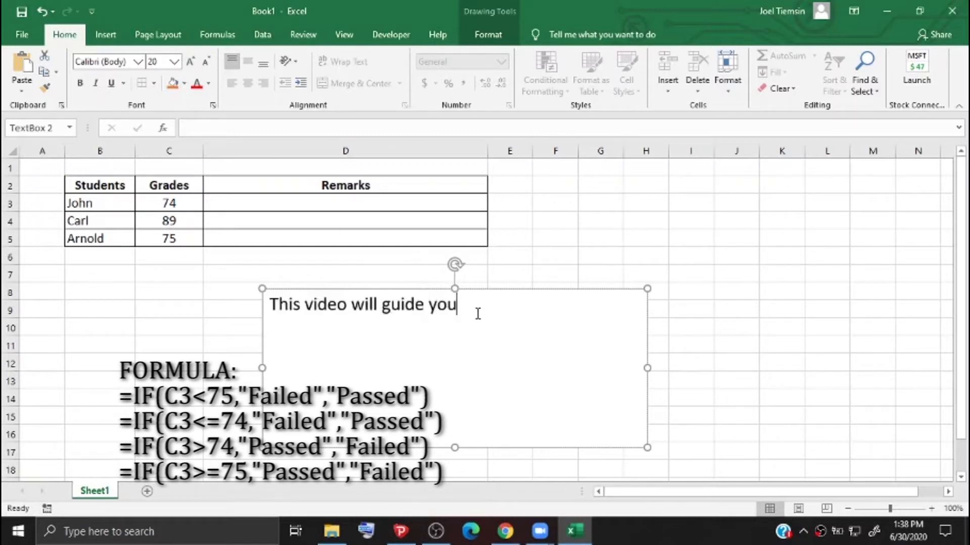
{"action": "type", "text": "how to put remarks"}
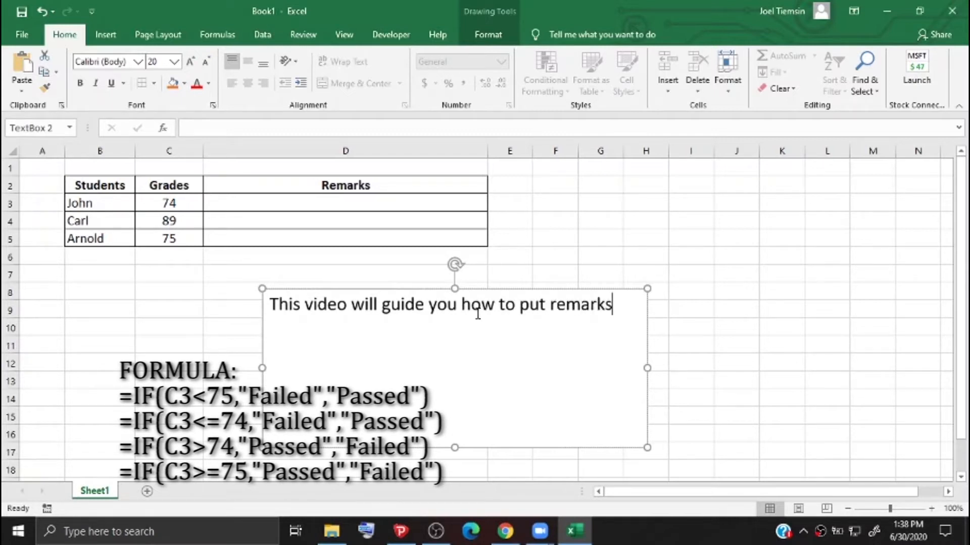
{"action": "type", "text": "on yur"}
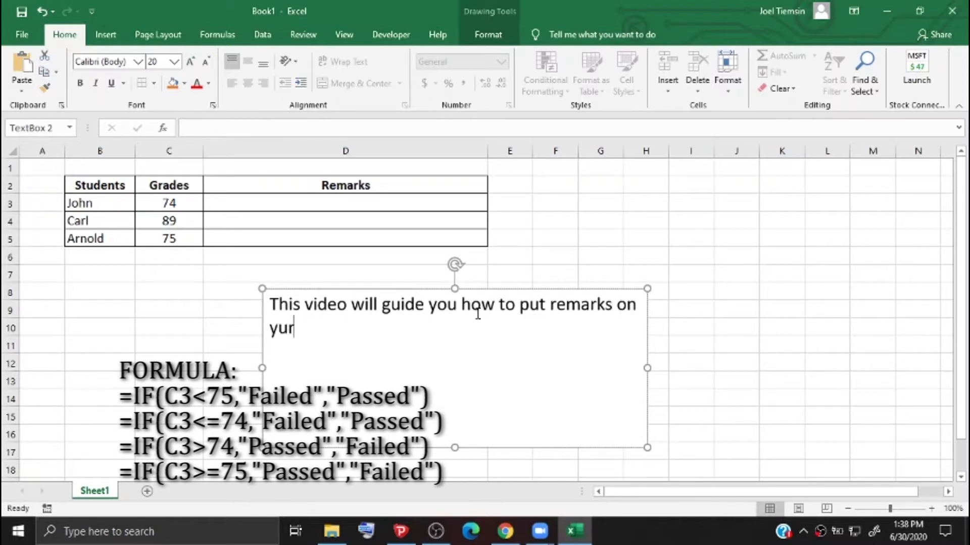
{"action": "type", "text": "ourMS Excel"}
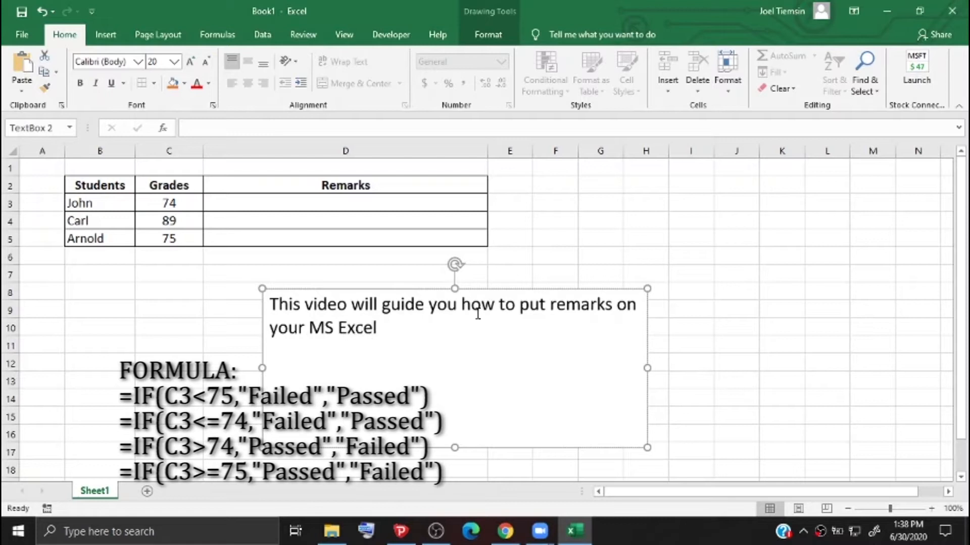
{"action": "type", "text": " conten"}
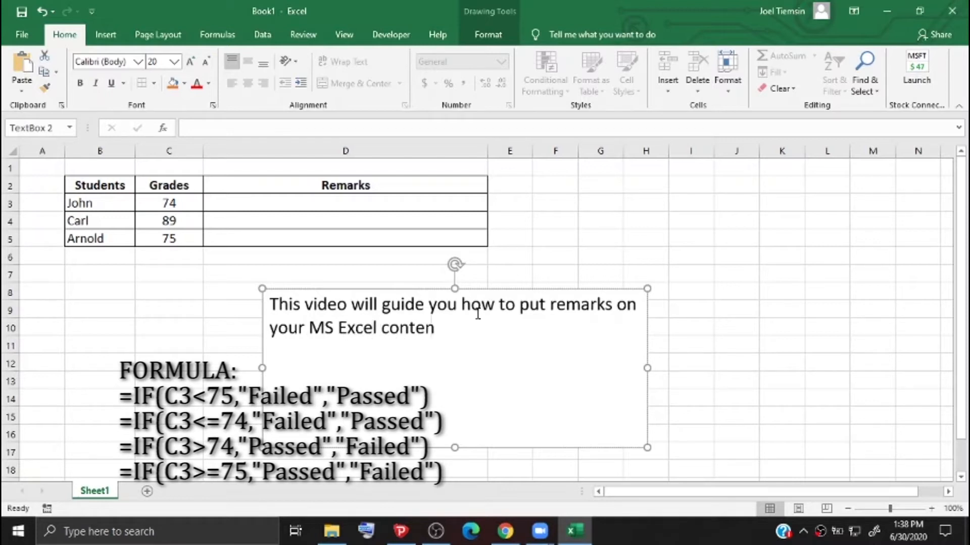
{"action": "type", "text": "t/data."}
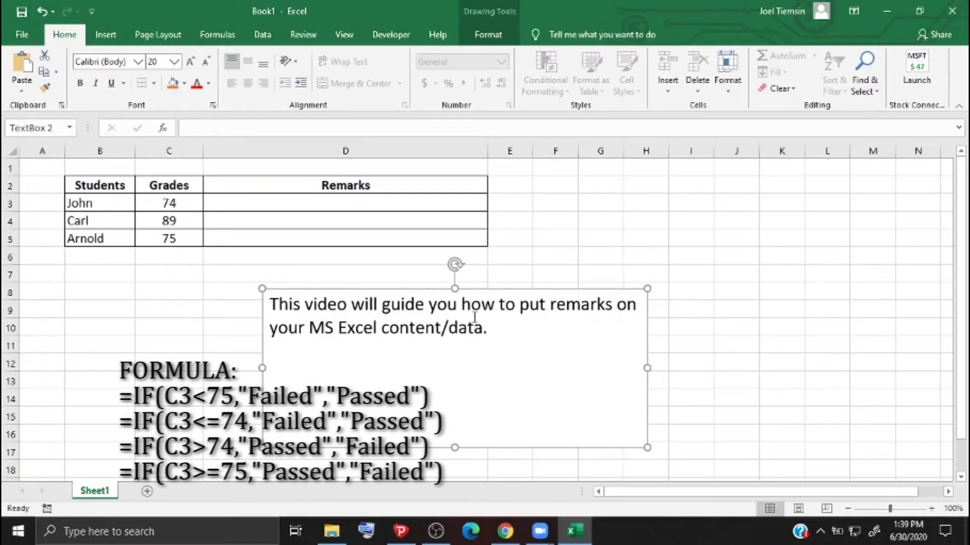
{"action": "left_click", "coordinate": [753, 396]}
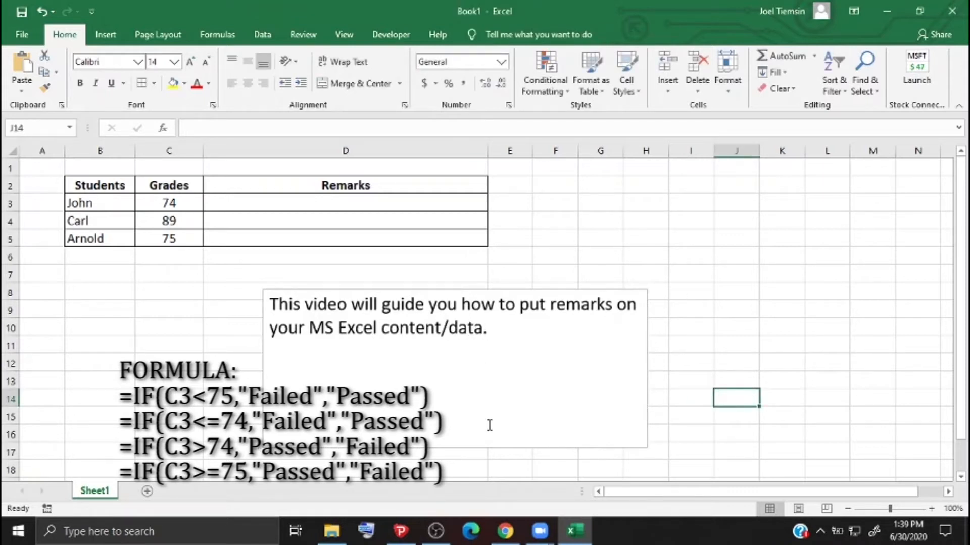
{"action": "left_click", "coordinate": [625, 281]}
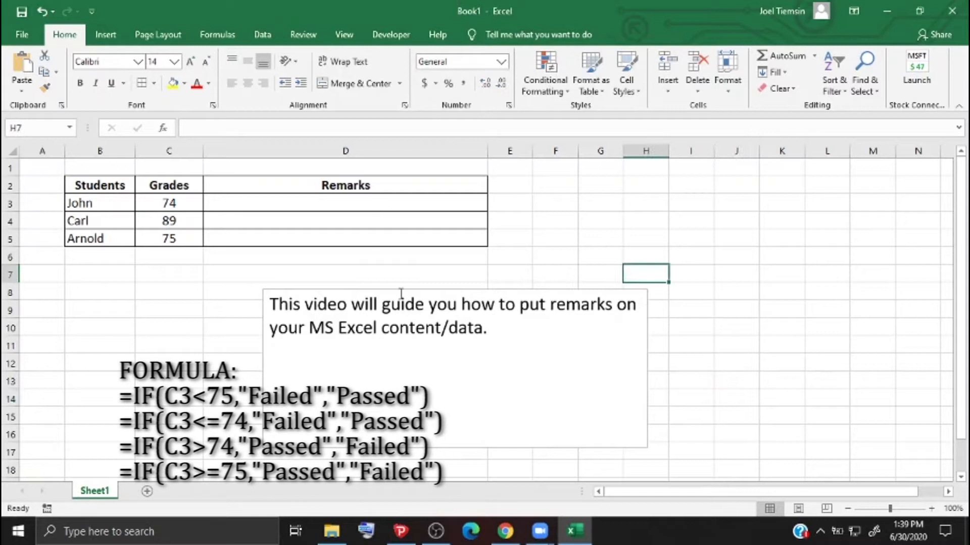
Enter the formula =IF(C3<75,"Failed","Passed") in cell D3 of the Remarks column.
{"action": "left_click", "coordinate": [364, 204]}
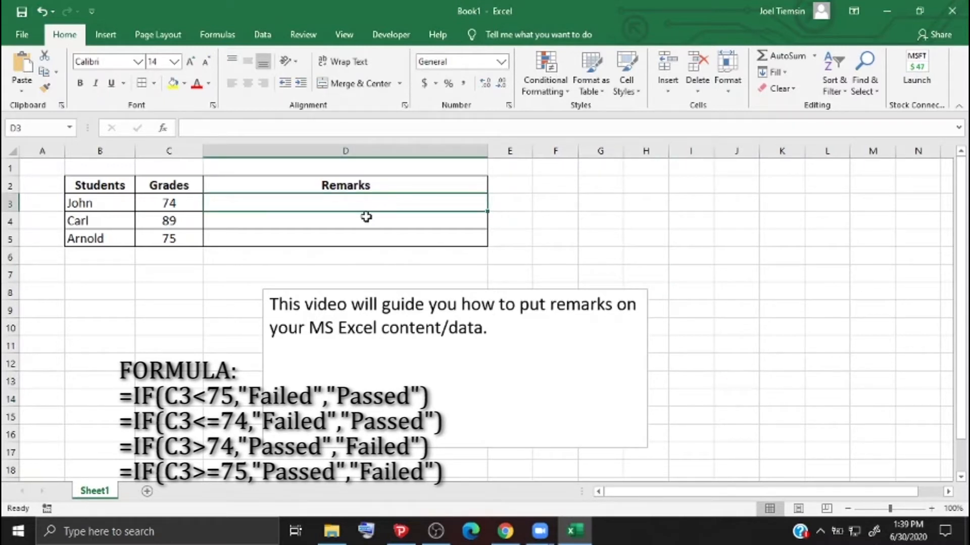
{"action": "type", "text": "=if("}
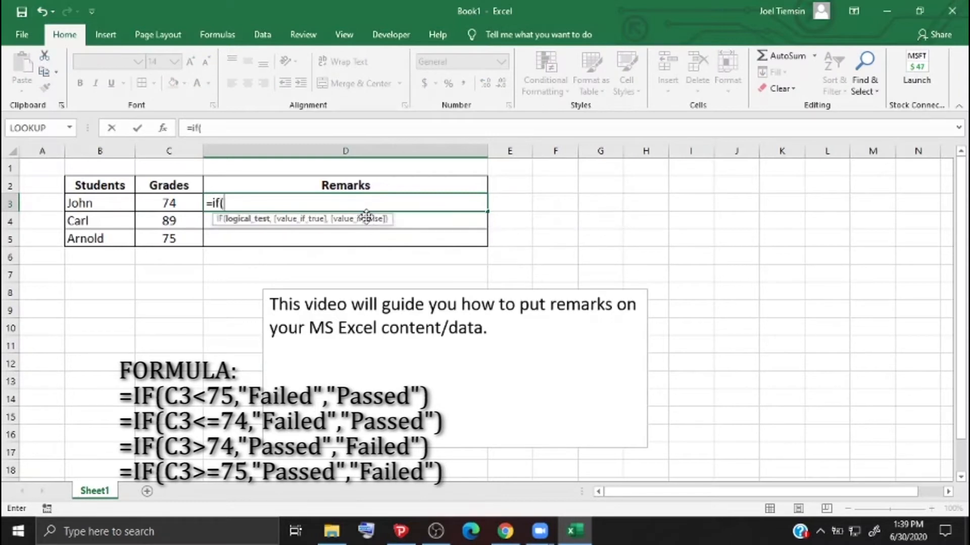
{"action": "left_click", "coordinate": [175, 202]}
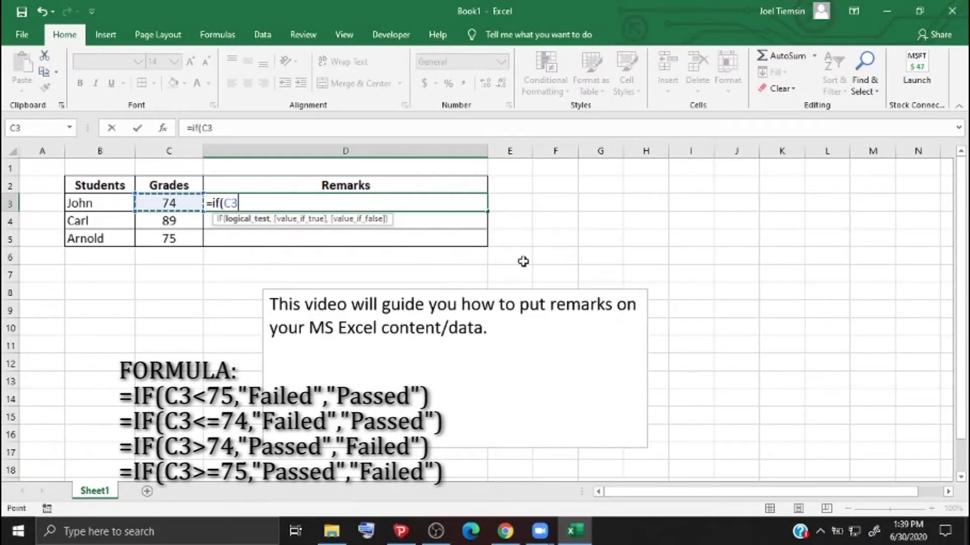
{"action": "type", "text": "<75"}
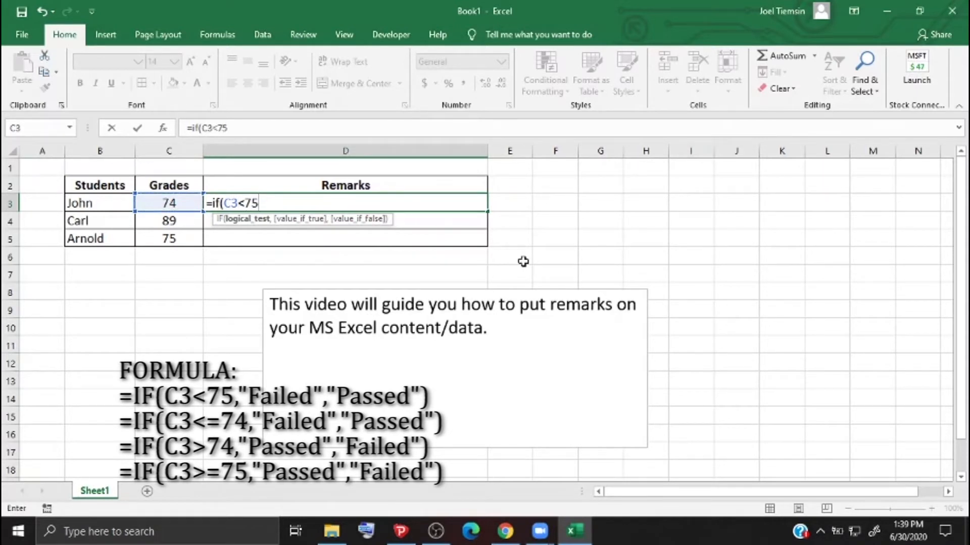
{"action": "type", "text": ","}
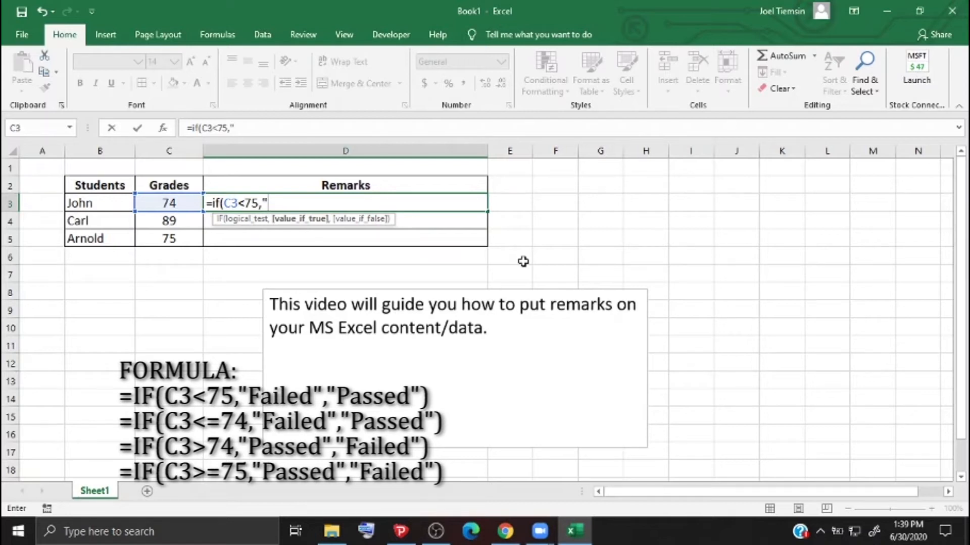
{"action": "type", "text": "\"Failed\","}
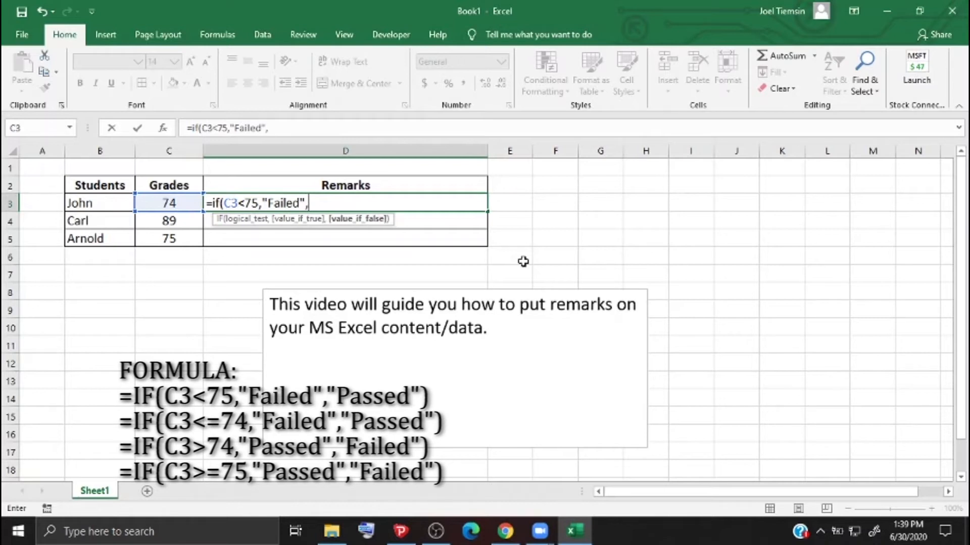
{"action": "type", "text": "\"Passed"}
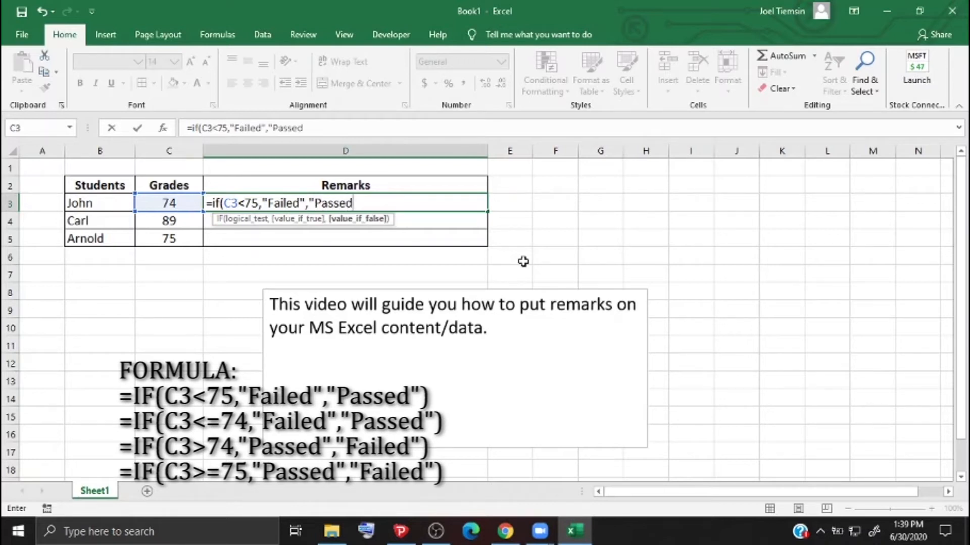
{"action": "type", "text": "\")"}
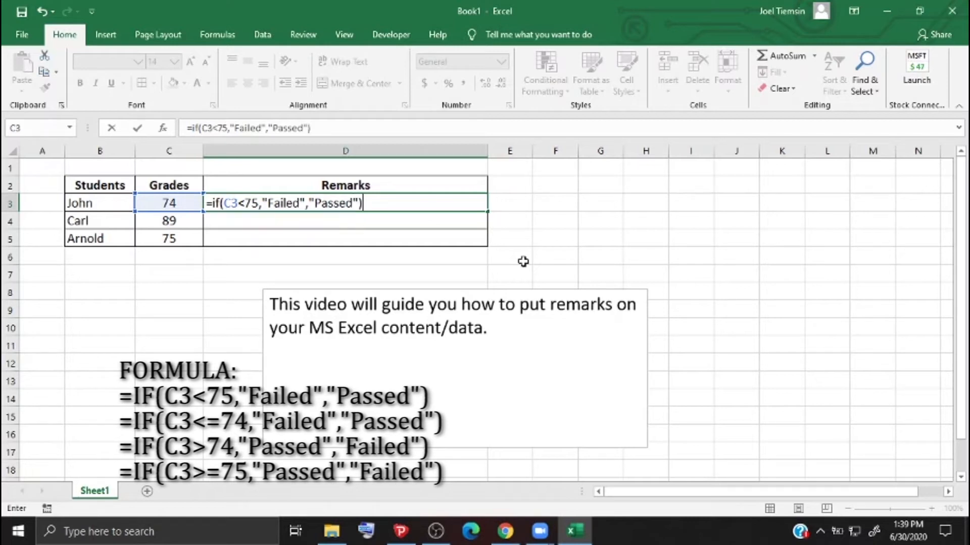
{"action": "key", "text": "Return"}
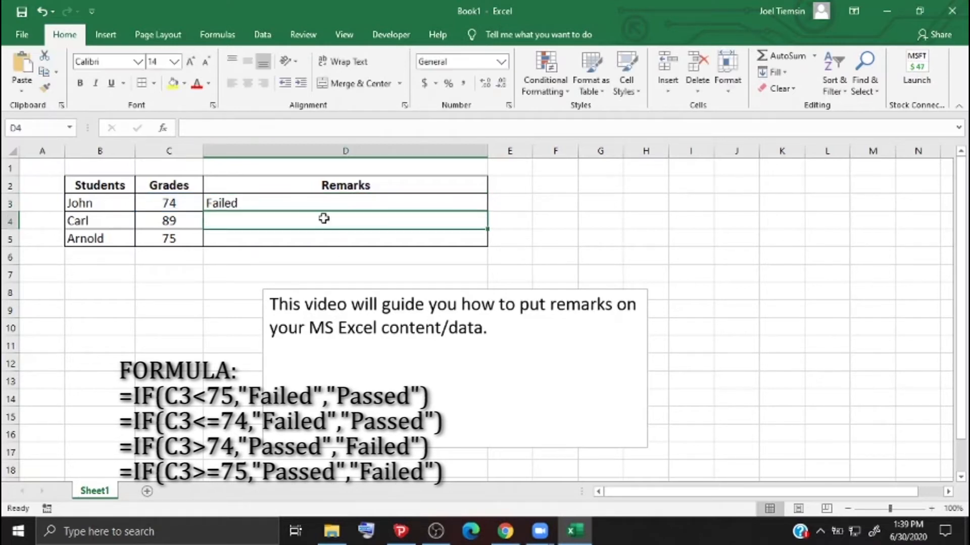
Fill the remarks formula from D3 down through D5.
{"action": "left_click", "coordinate": [320, 202]}
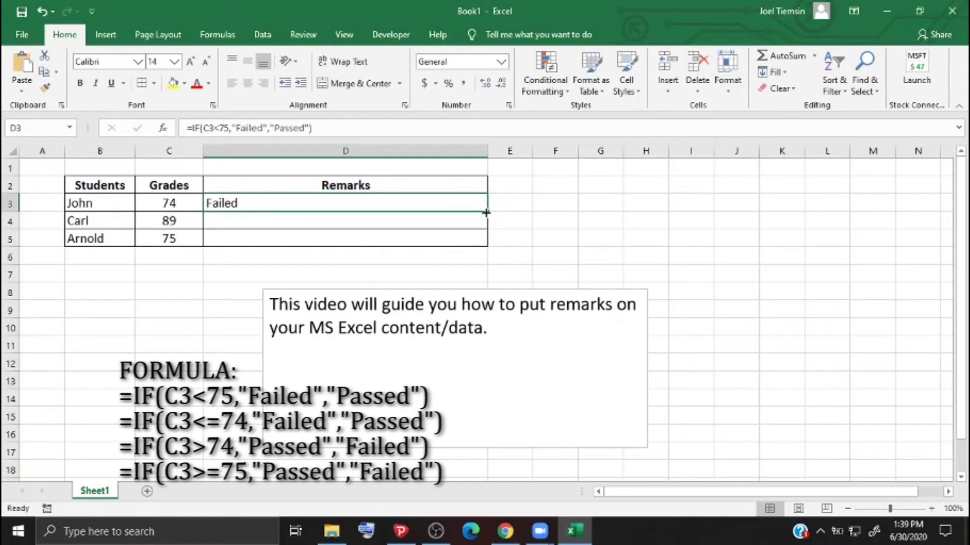
{"action": "left_click_drag", "start_coordinate": [486, 212], "coordinate": [495, 250]}
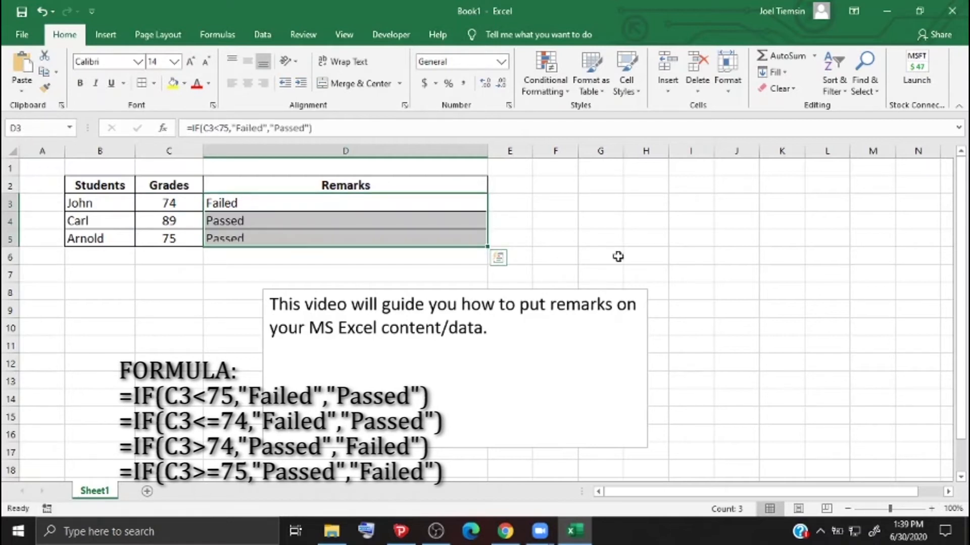
{"action": "left_click", "coordinate": [604, 255]}
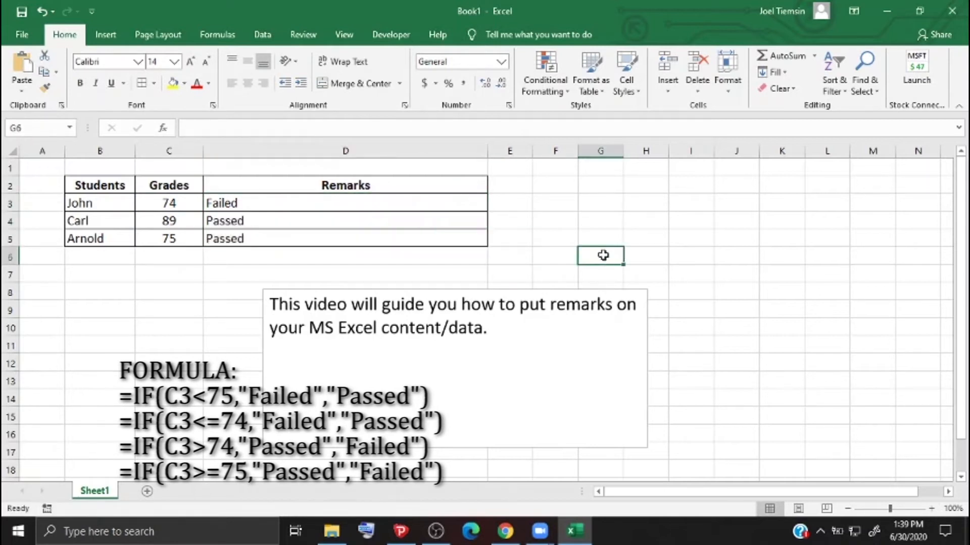
Test the remarks formula by setting the grade in C3 to 75, and return that grade to 74.
{"action": "left_click", "coordinate": [171, 203]}
{"action": "scroll", "coordinate": [306, 286], "scroll_direction": "up", "scroll_amount": 7}
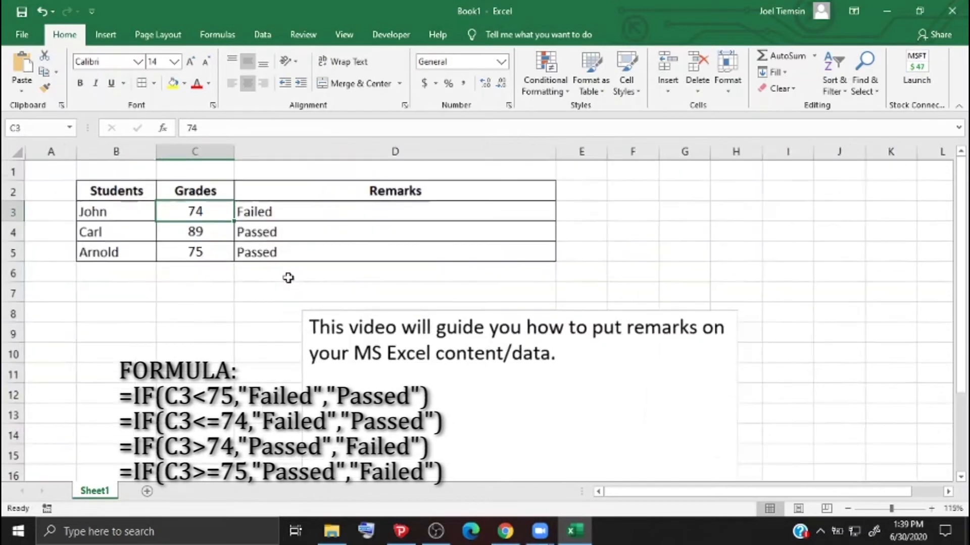
{"action": "key", "text": "alt"}
{"action": "left_click", "coordinate": [364, 372]}
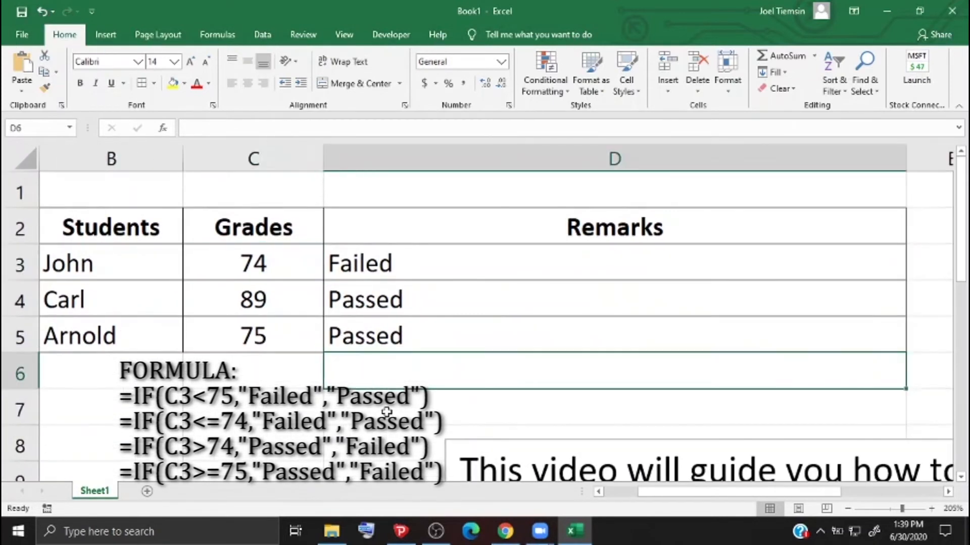
{"action": "left_click_drag", "start_coordinate": [645, 492], "coordinate": [615, 503]}
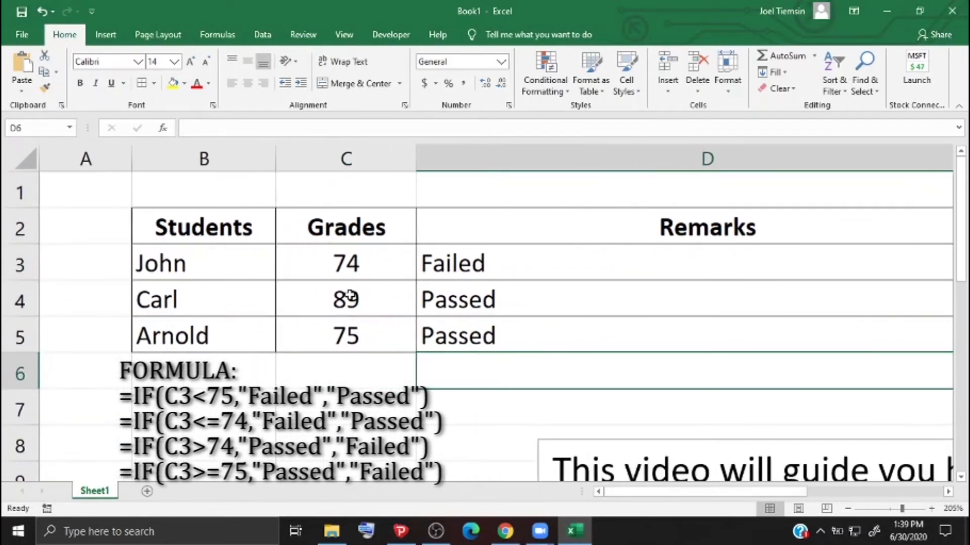
{"action": "left_click", "coordinate": [347, 261]}
{"action": "type", "text": "75"}
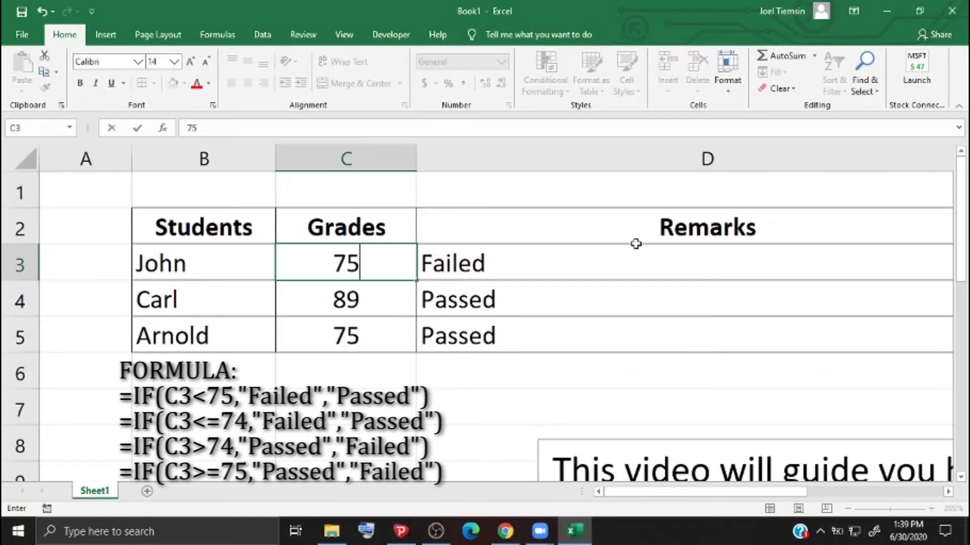
{"action": "key", "text": "Return"}
{"action": "key", "text": "Up"}
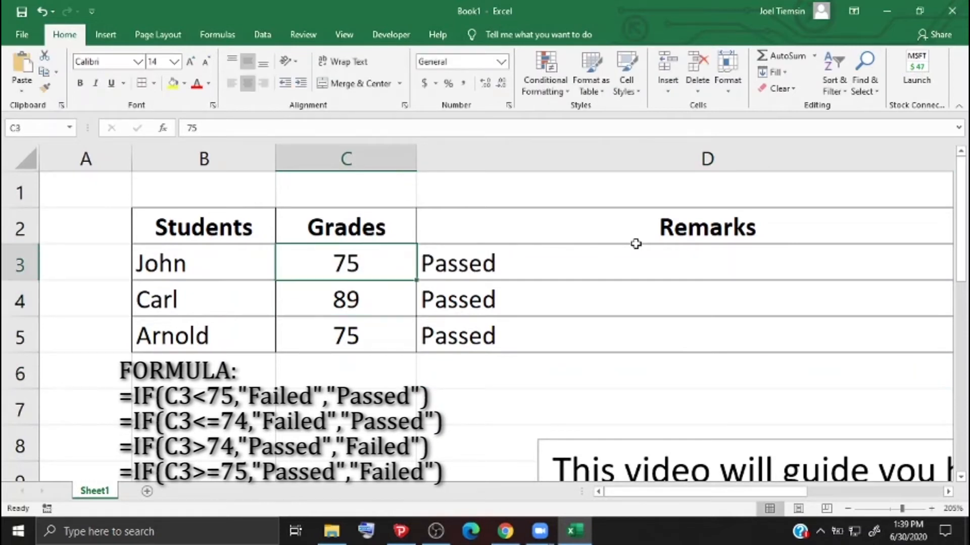
{"action": "type", "text": "74"}
{"action": "key", "text": "Return"}
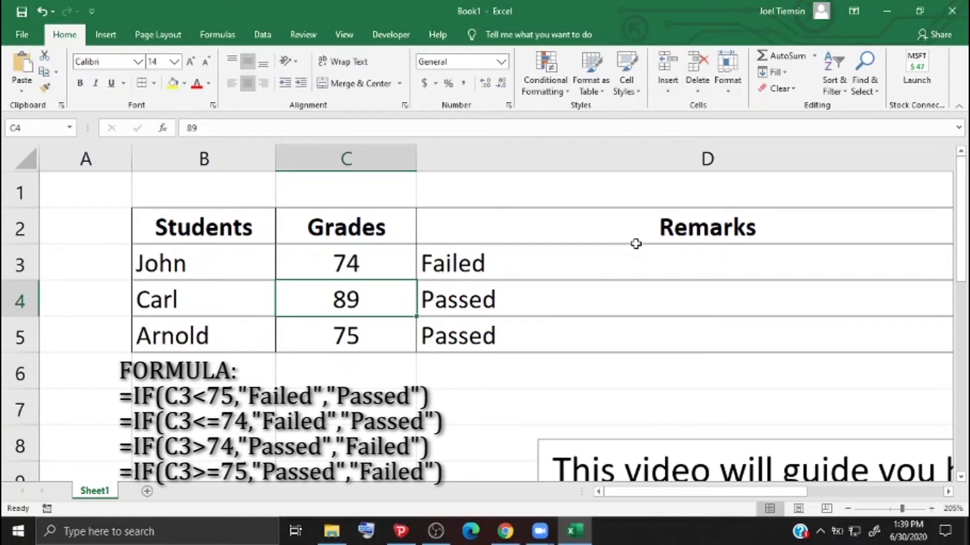
Test the grade in C4 with 72 and finally set it to 90.
{"action": "key", "text": "Down"}
{"action": "key", "text": "Up"}
{"action": "type", "text": "72"}
{"action": "key", "text": "Return"}
{"action": "key", "text": "Up"}
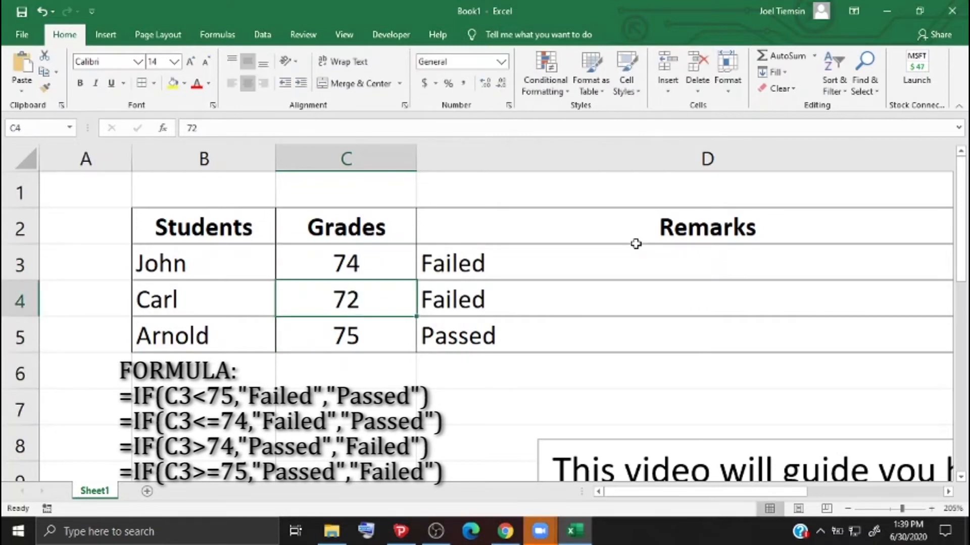
{"action": "type", "text": "90"}
{"action": "key", "text": "Return"}
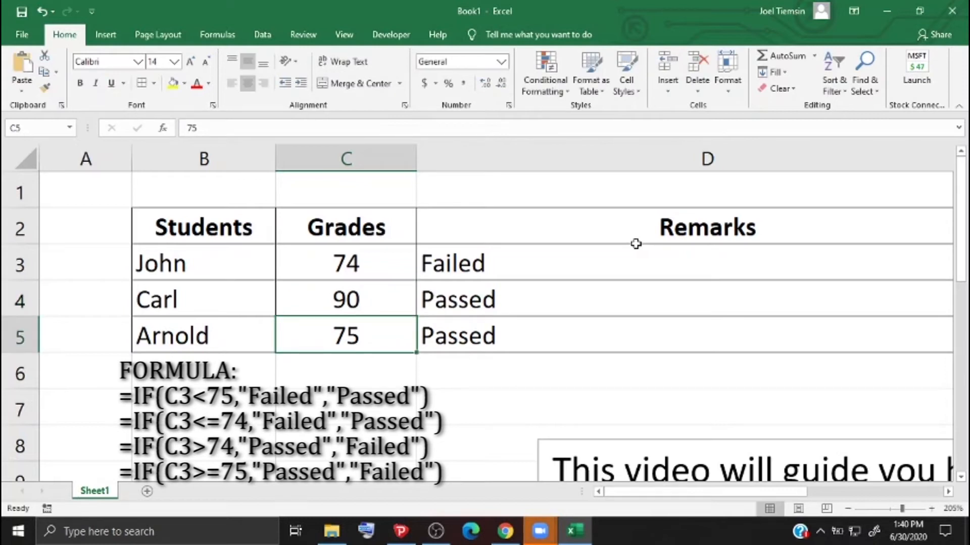
Test the grade in C5 with 71 and 65, and return it to 75.
{"action": "type", "text": "71"}
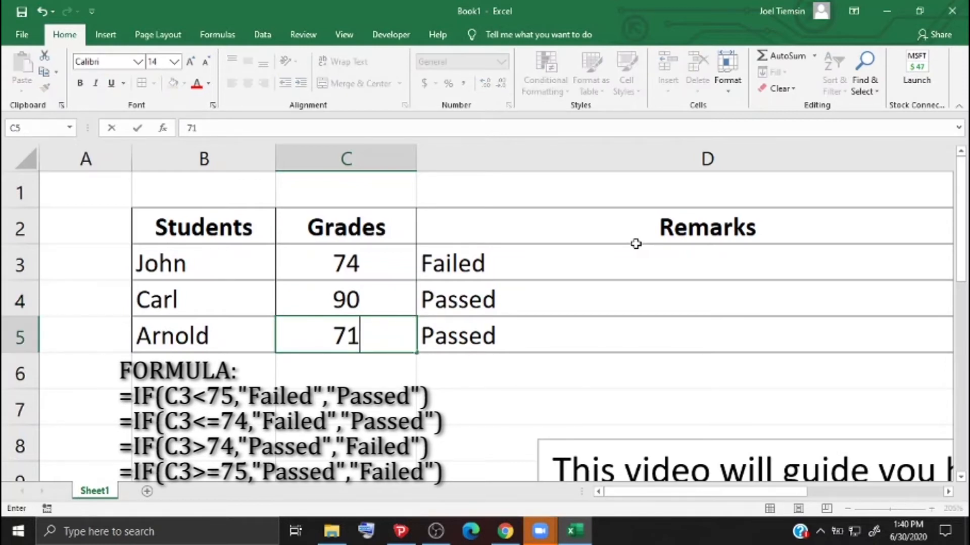
{"action": "key", "text": "Return"}
{"action": "key", "text": "Up"}
{"action": "type", "text": "65"}
{"action": "key", "text": "Return"}
{"action": "key", "text": "Up"}
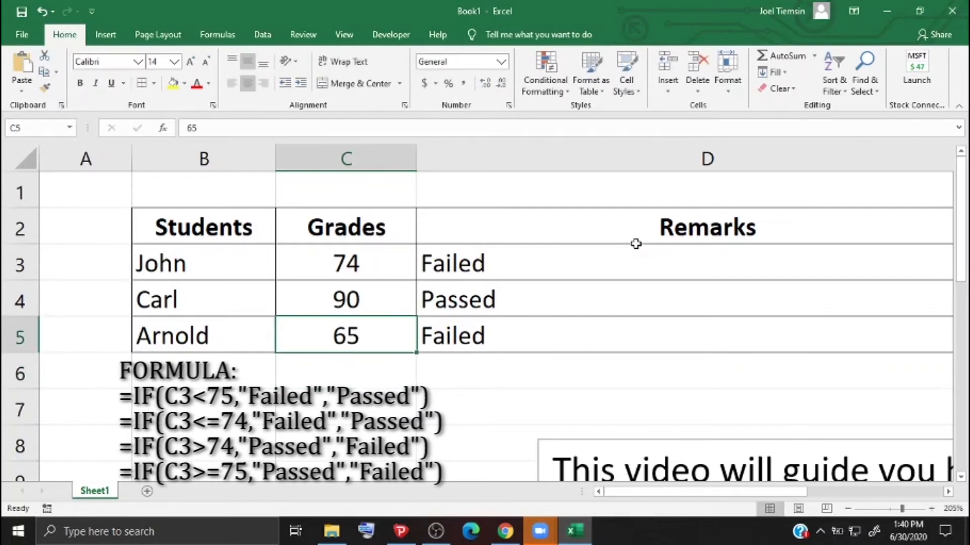
{"action": "type", "text": "75"}
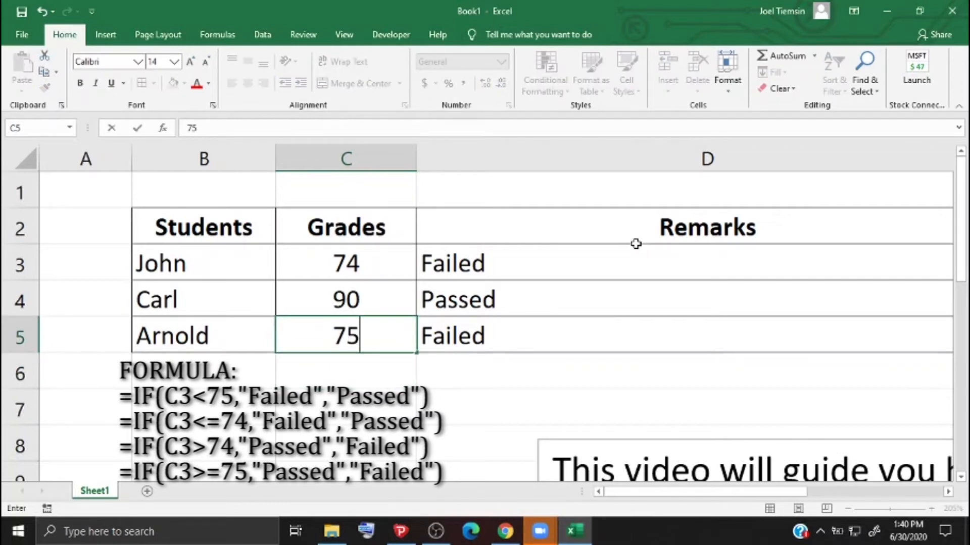
{"action": "key", "text": "Return"}
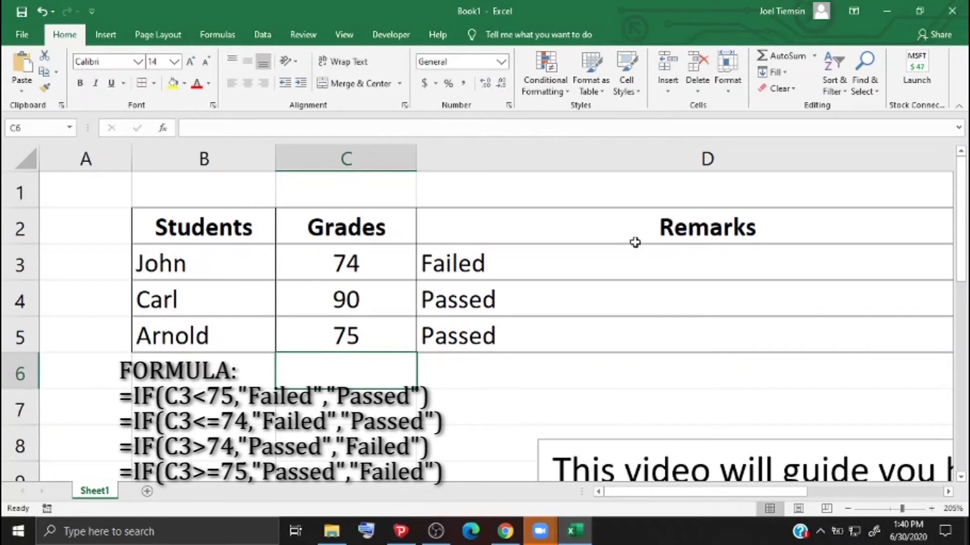
Replace the note in the text box below the table with "Let's add color to the text.".
{"action": "scroll", "coordinate": [661, 386], "scroll_direction": "down", "scroll_amount": 2}
{"action": "scroll", "coordinate": [662, 385], "scroll_direction": "up", "scroll_amount": 2}
{"action": "left_click", "coordinate": [651, 412]}
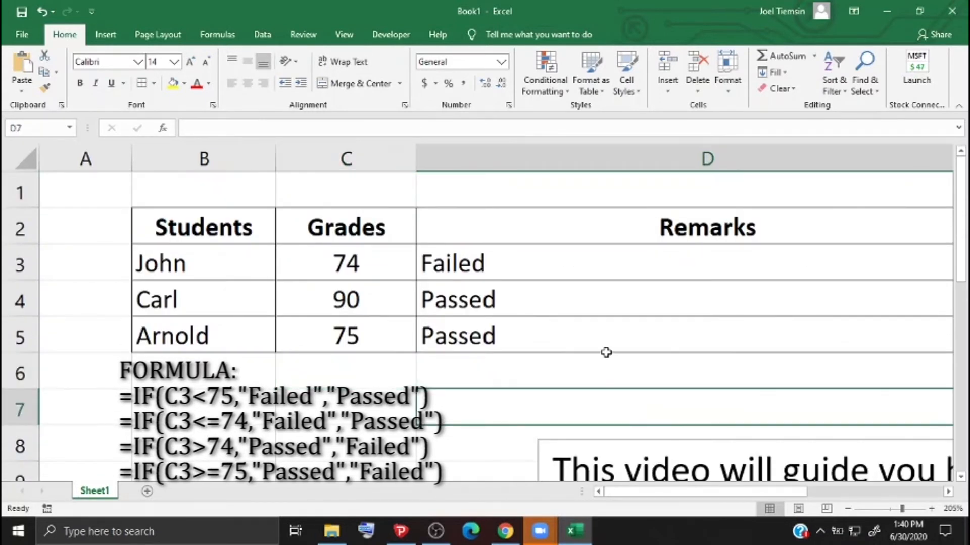
{"action": "scroll", "coordinate": [606, 352], "scroll_direction": "up", "scroll_amount": 2}
{"action": "scroll", "coordinate": [605, 353], "scroll_direction": "down", "scroll_amount": 6}
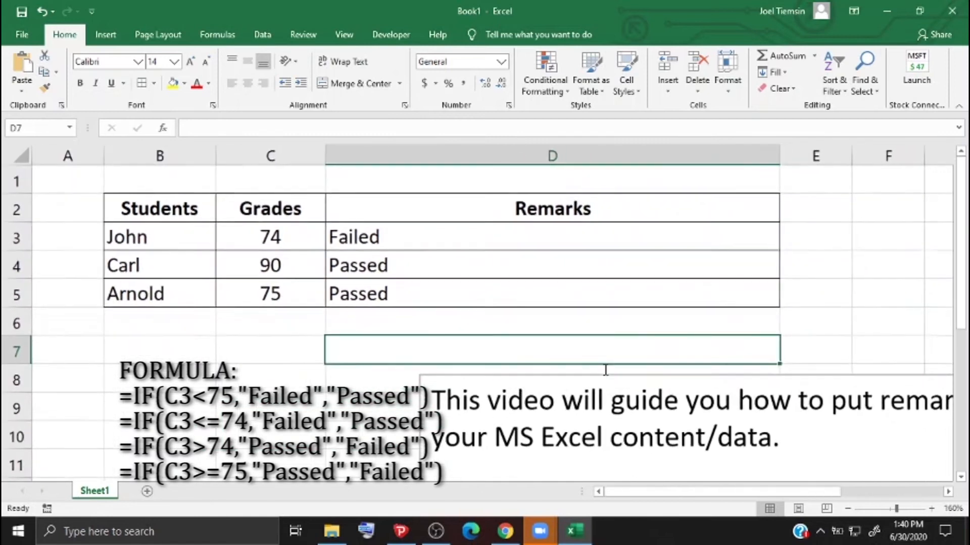
{"action": "left_click", "coordinate": [617, 408]}
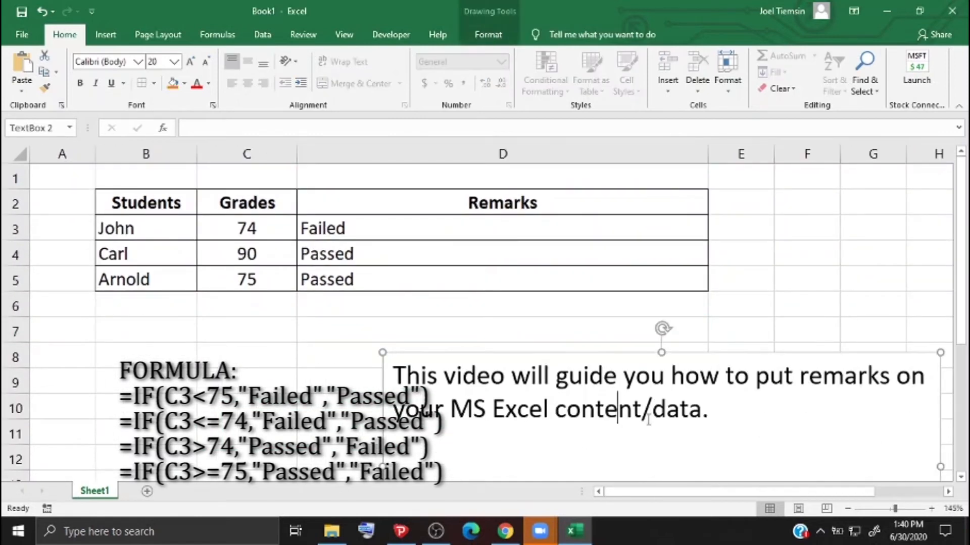
{"action": "key", "text": "ctrl+a"}
{"action": "type", "text": "Let's add color"}
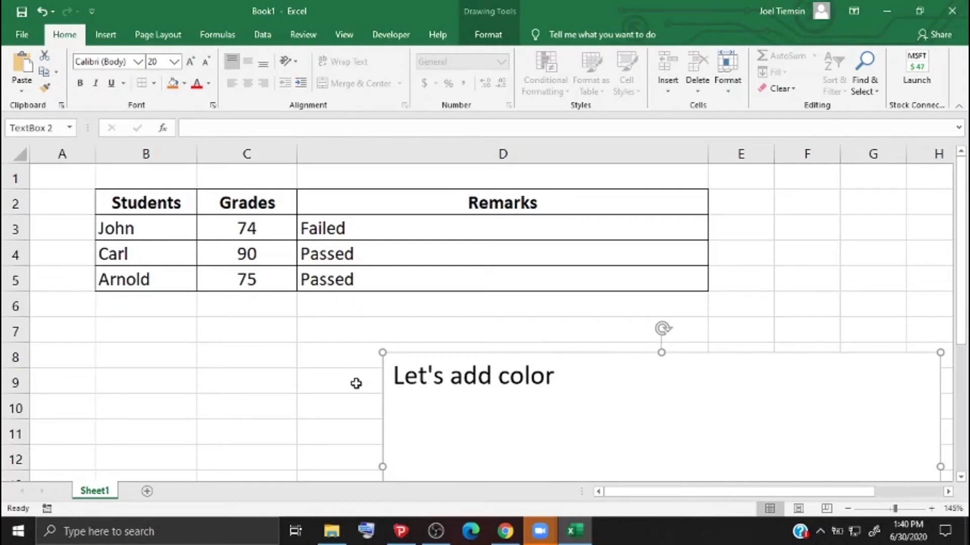
{"action": "type", "text": " to th"}
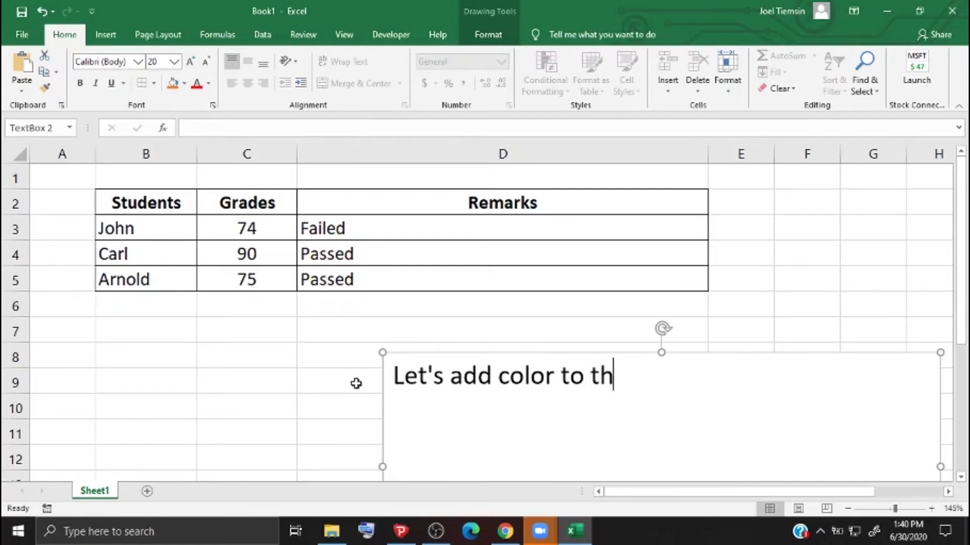
{"action": "type", "text": "e text"}
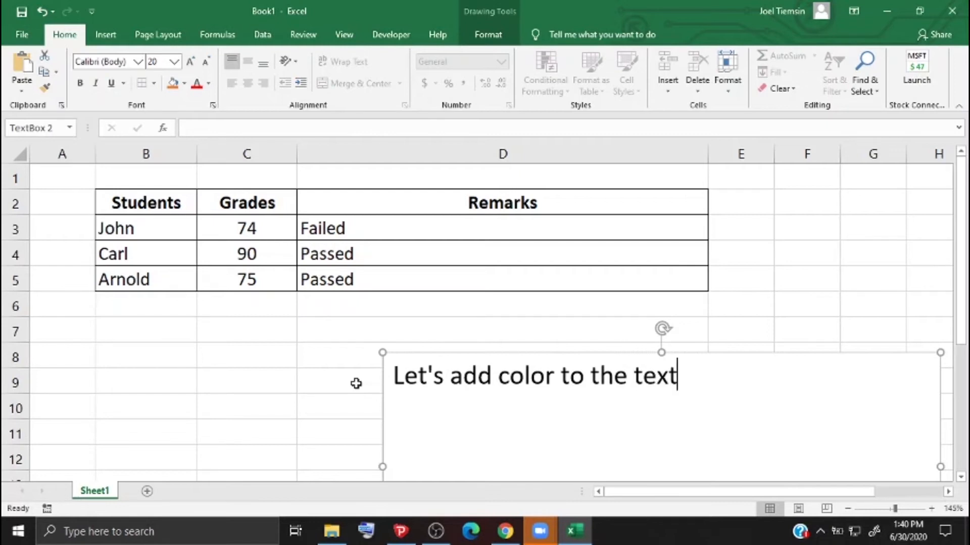
{"action": "type", "text": "."}
{"action": "left_click", "coordinate": [270, 383]}
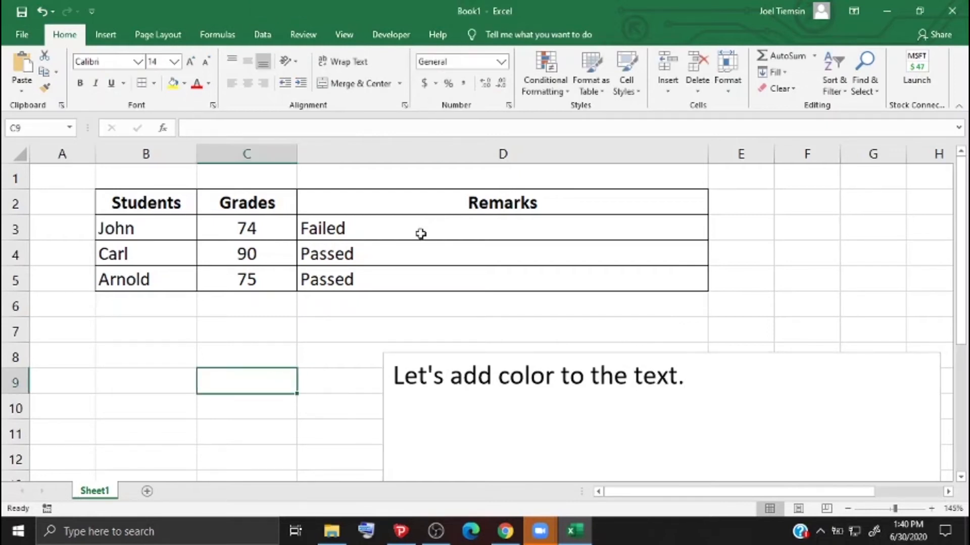
Create a conditional formatting rule for the grades in C3:C5 that formats only cells with a value less than 75.
{"action": "left_click", "coordinate": [420, 232]}
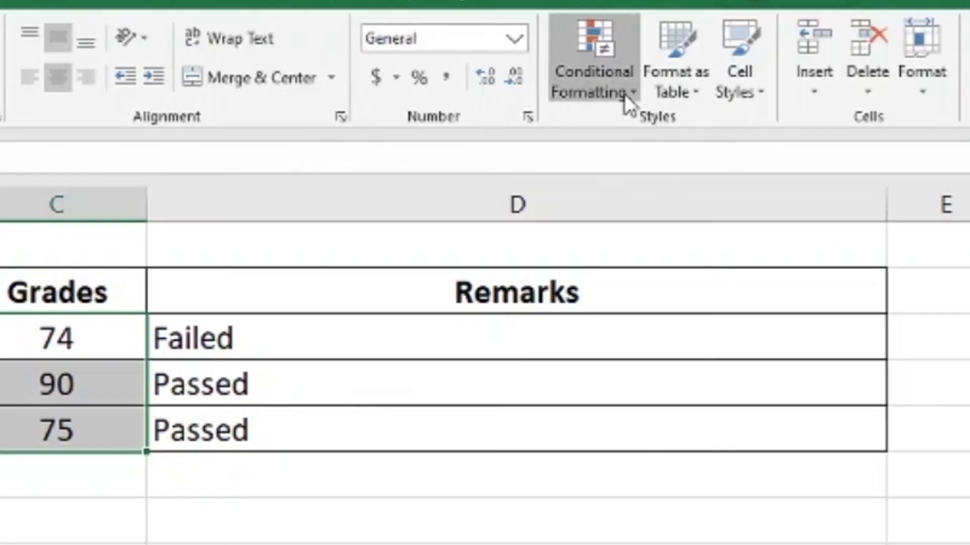
{"action": "left_click", "coordinate": [562, 93]}
{"action": "left_click", "coordinate": [646, 408]}
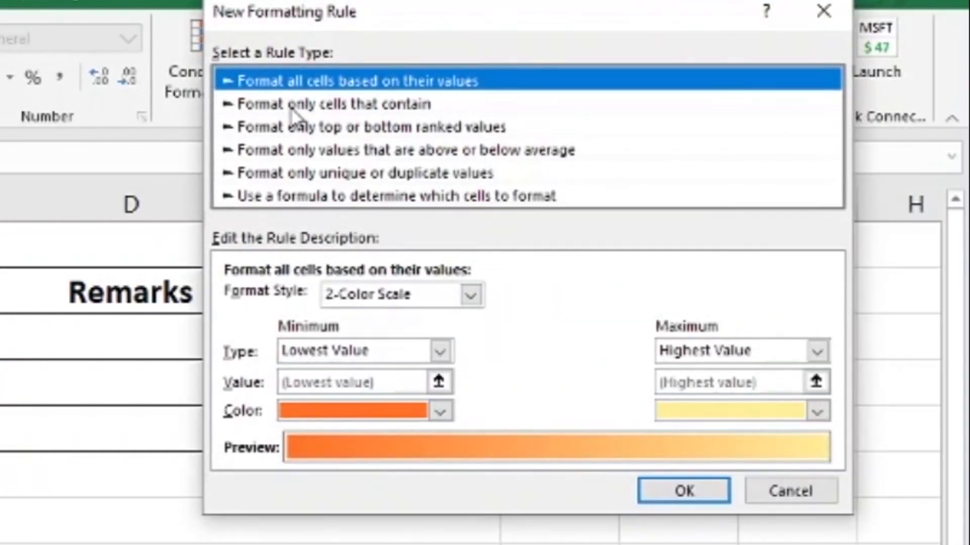
{"action": "left_click", "coordinate": [389, 106]}
{"action": "left_click", "coordinate": [353, 302]}
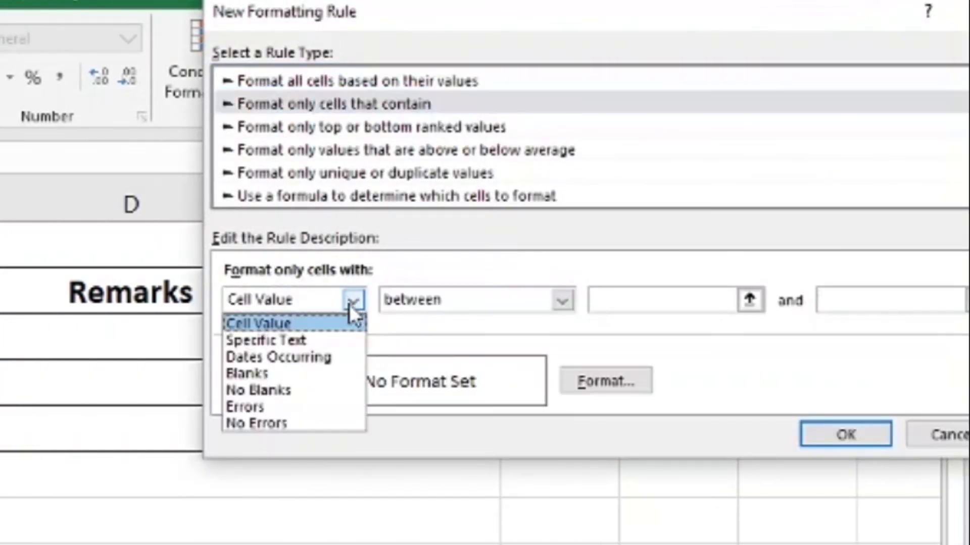
{"action": "left_click", "coordinate": [361, 310]}
{"action": "left_click", "coordinate": [560, 303]}
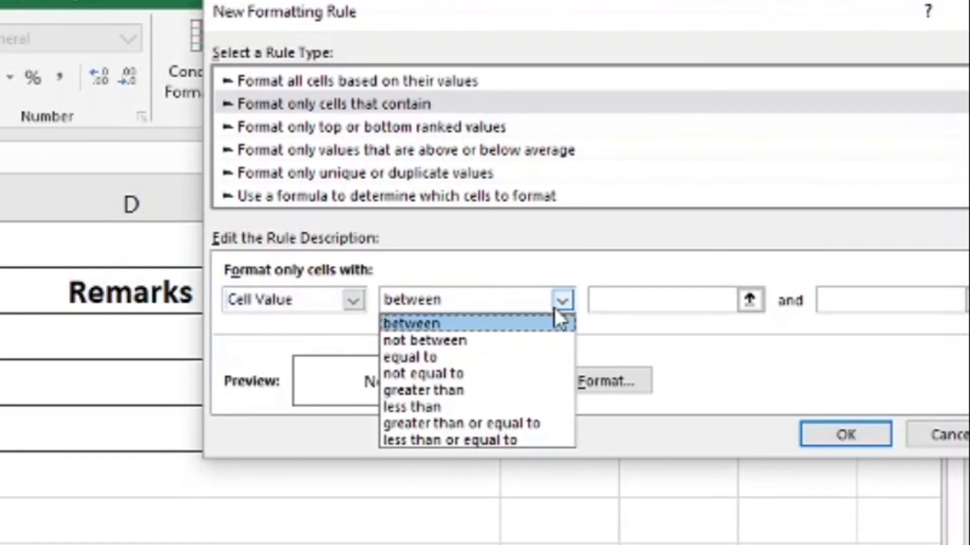
{"action": "left_click", "coordinate": [481, 413]}
{"action": "left_click", "coordinate": [650, 302]}
{"action": "type", "text": "75"}
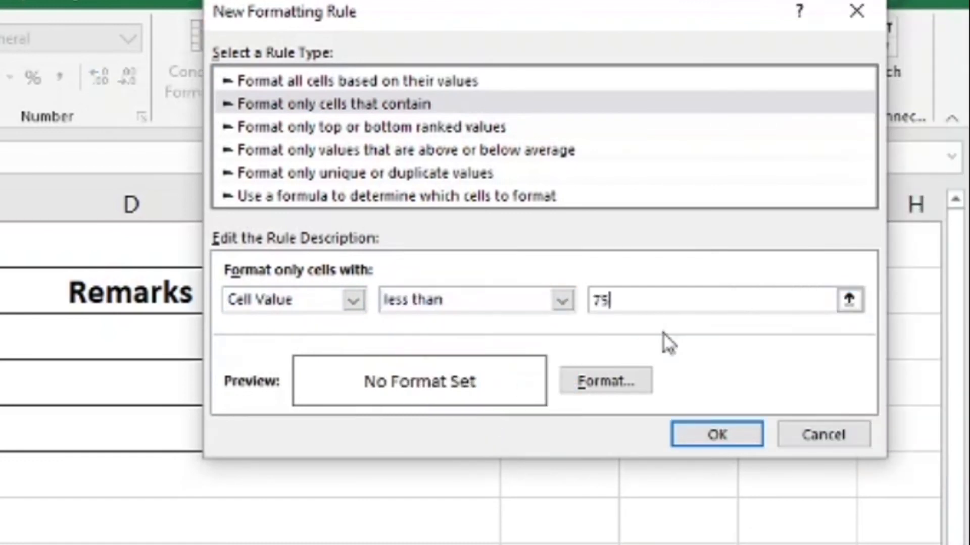
Give the grades rule a red font color and apply it.
{"action": "left_click", "coordinate": [604, 384]}
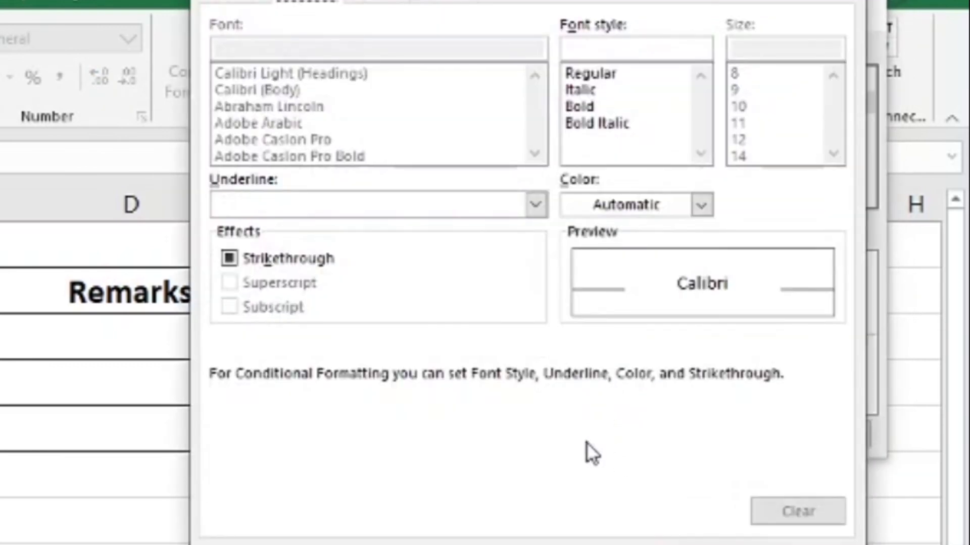
{"action": "left_click", "coordinate": [701, 206]}
{"action": "left_click", "coordinate": [594, 432]}
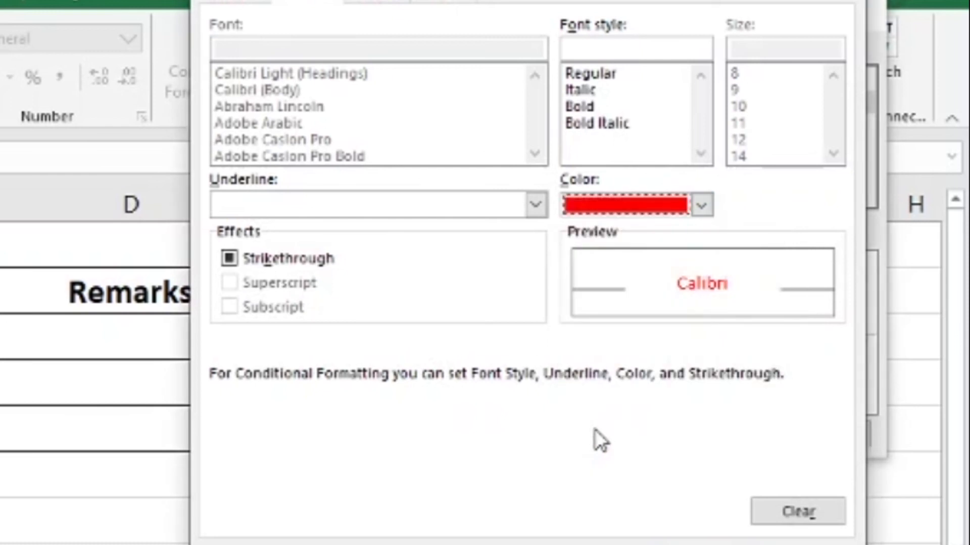
{"action": "key", "text": "Return"}
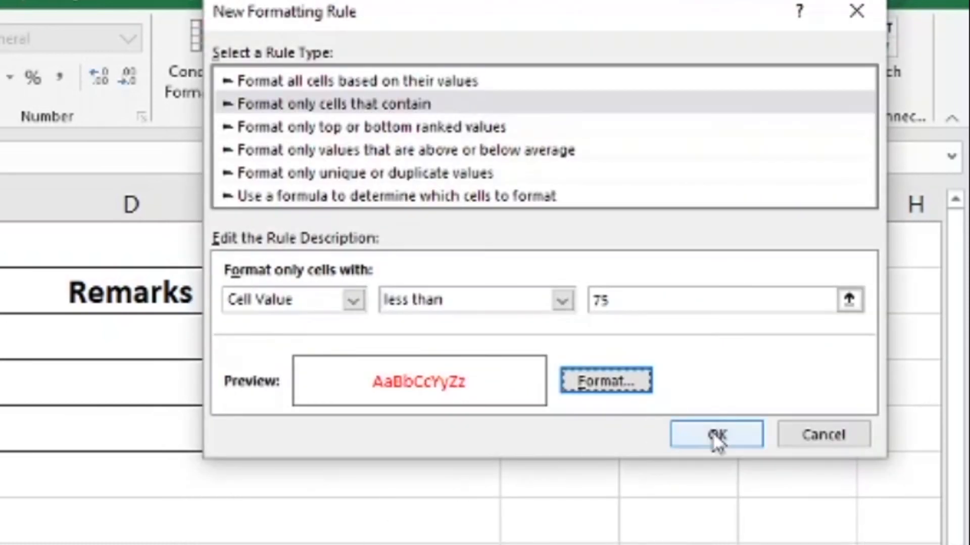
{"action": "left_click", "coordinate": [714, 435]}
{"action": "left_click", "coordinate": [286, 420]}
{"action": "left_click", "coordinate": [234, 270]}
{"action": "left_click", "coordinate": [292, 437]}
Start a conditional formatting rule for the remarks in D3:D5 that formats only cells containing specific text.
{"action": "left_click_drag", "start_coordinate": [320, 262], "coordinate": [325, 324]}
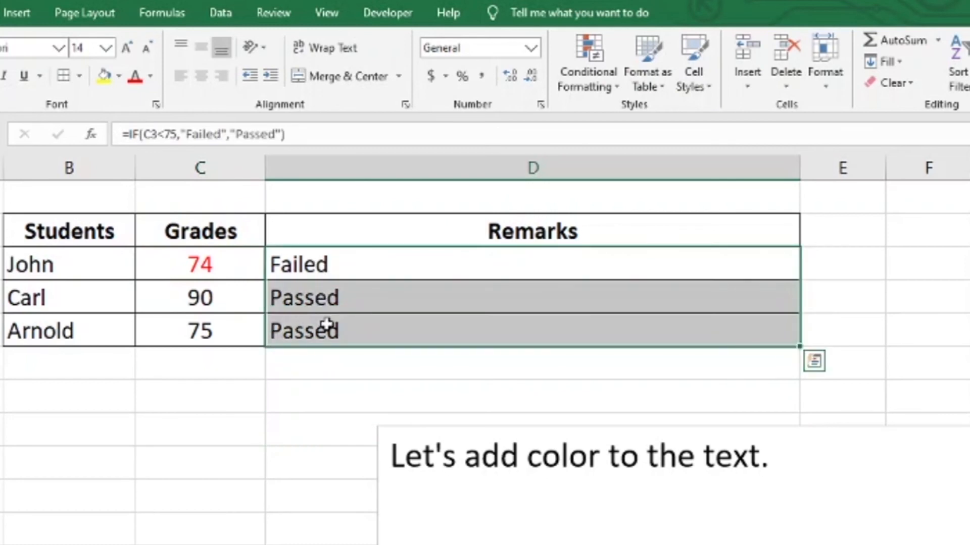
{"action": "left_click", "coordinate": [588, 65]}
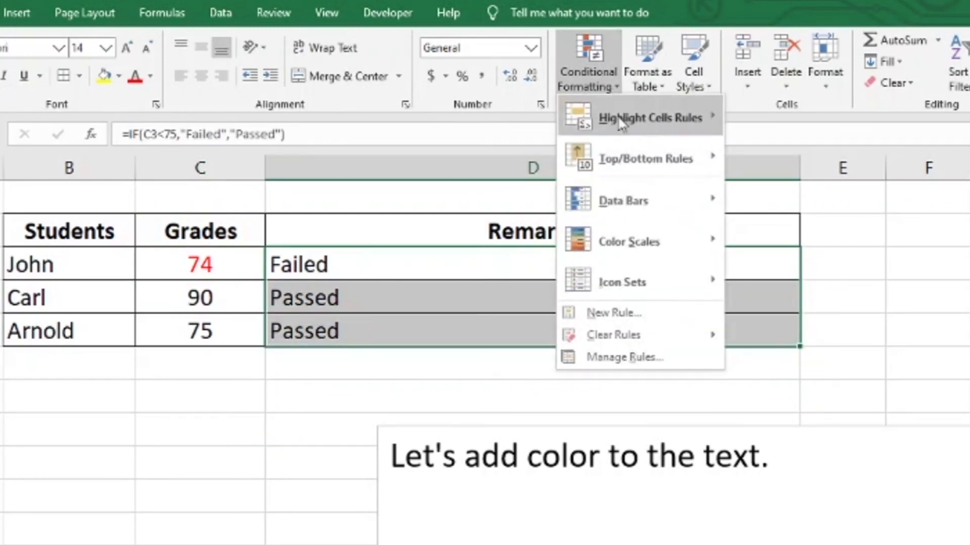
{"action": "left_click", "coordinate": [630, 316]}
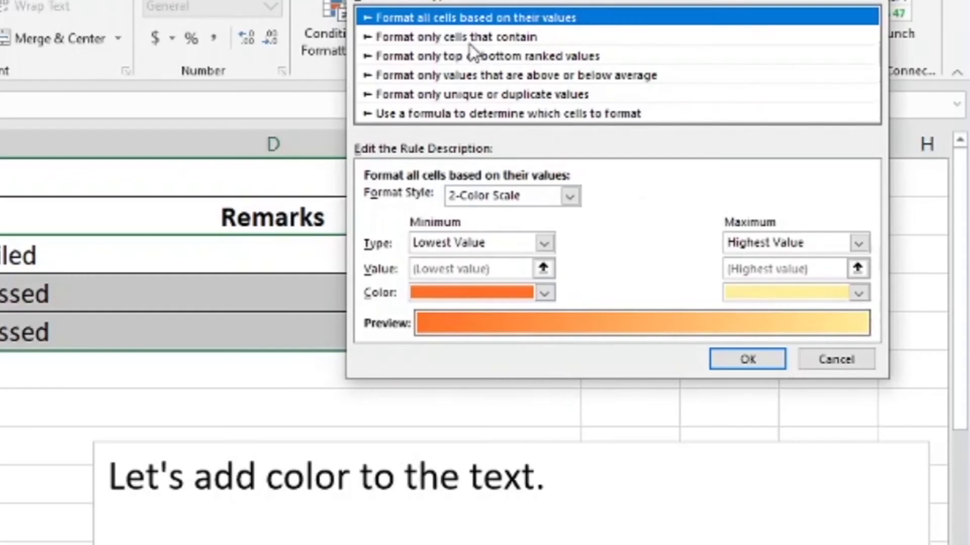
{"action": "left_click", "coordinate": [515, 33]}
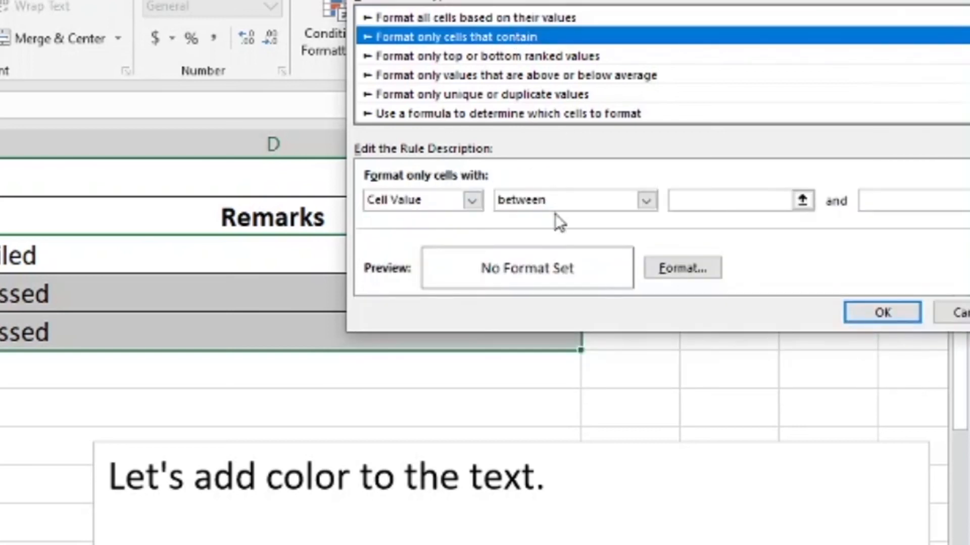
{"action": "left_click", "coordinate": [473, 203]}
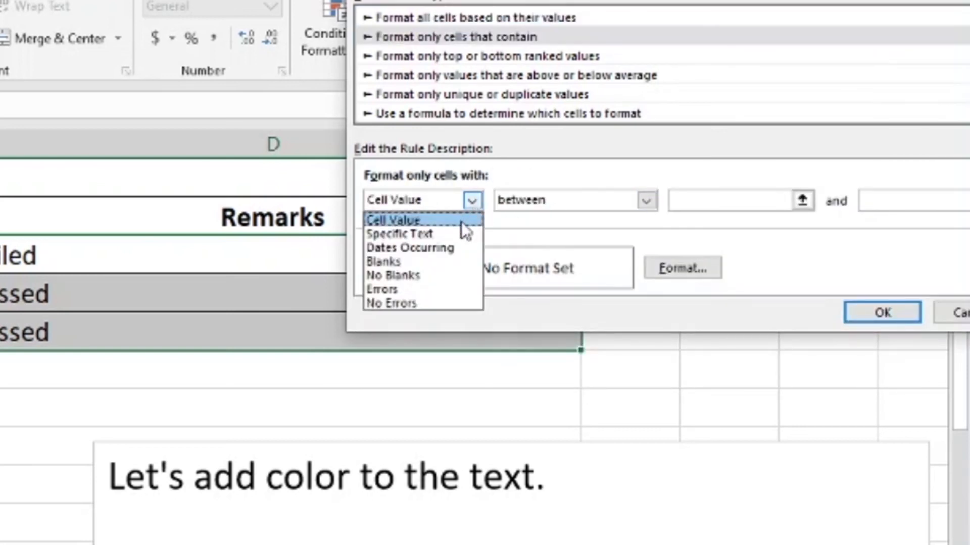
{"action": "left_click", "coordinate": [452, 234]}
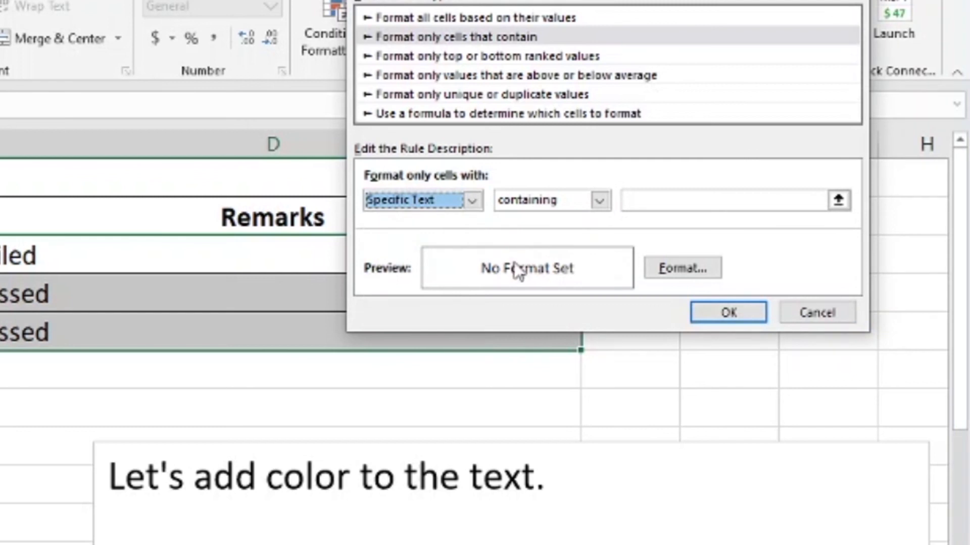
Set the text that the remarks rule looks for to Failed.
{"action": "left_click", "coordinate": [648, 201]}
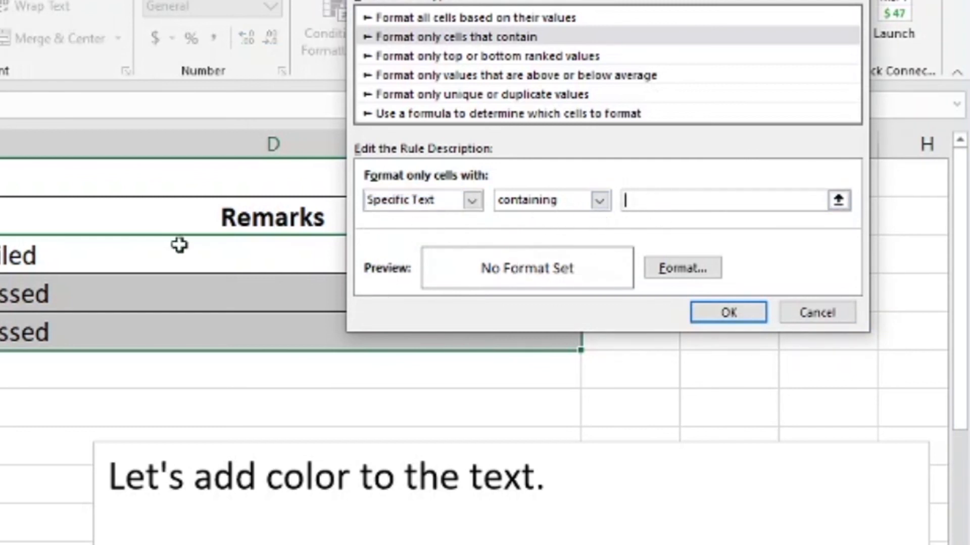
{"action": "left_click", "coordinate": [77, 258]}
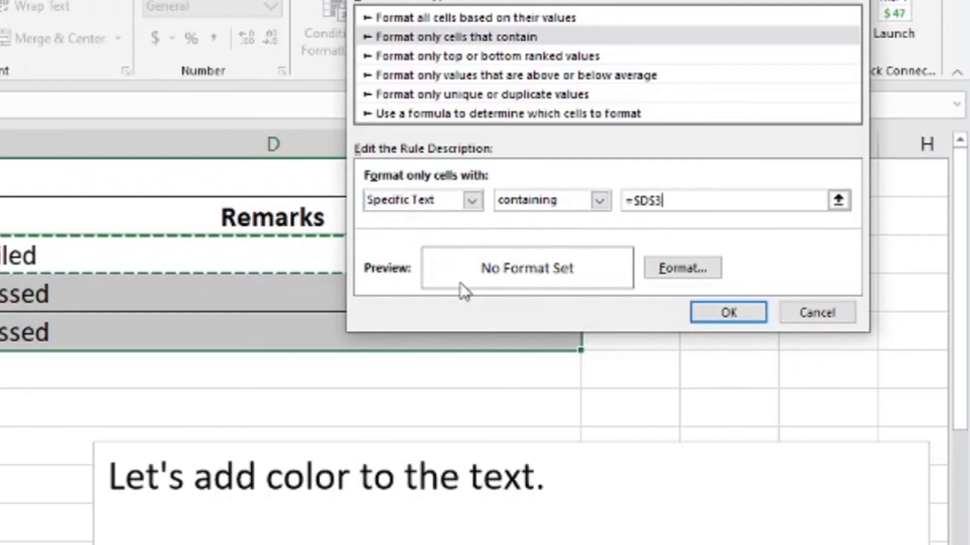
{"action": "left_click", "coordinate": [665, 207]}
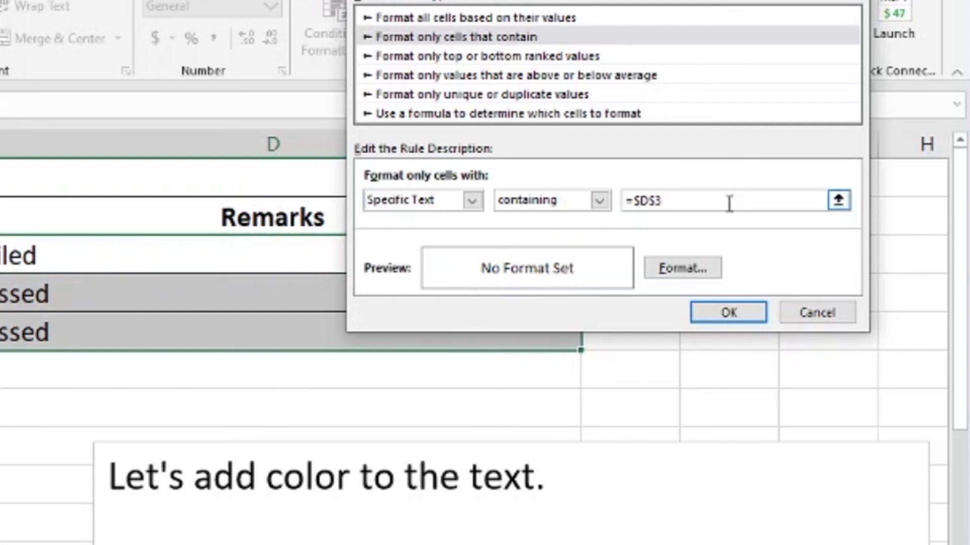
{"action": "key", "text": "BackSpace"}
{"action": "key", "text": "BackSpace"}
{"action": "key", "text": "BackSpace"}
{"action": "key", "text": "BackSpace"}
{"action": "key", "text": "BackSpace"}
{"action": "type", "text": "Failed"}
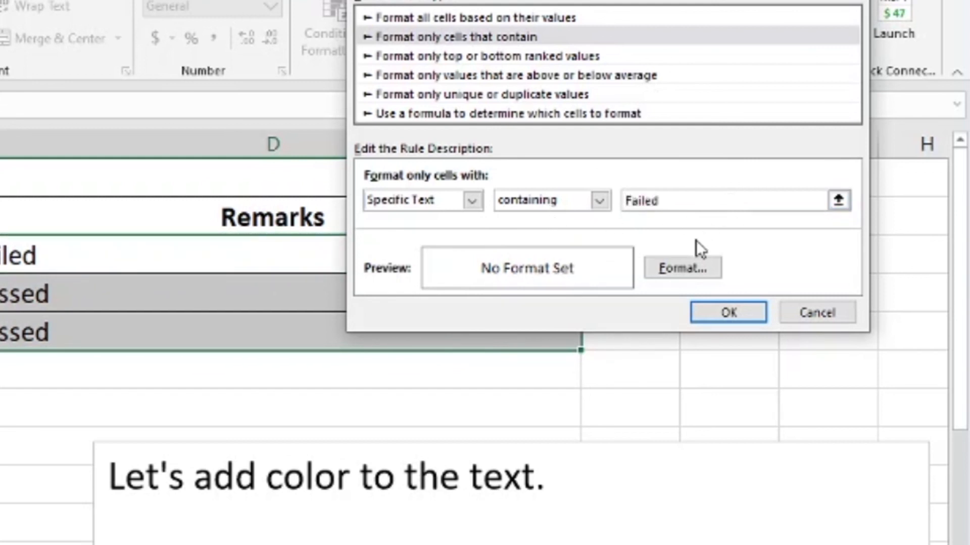
Give the remarks rule a red font color and apply it.
{"action": "left_click", "coordinate": [682, 268]}
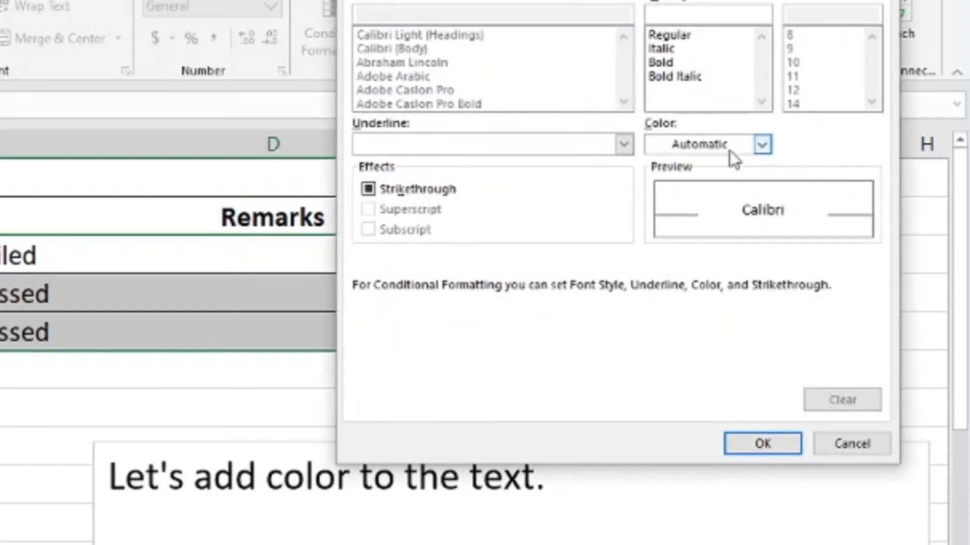
{"action": "left_click", "coordinate": [762, 145]}
{"action": "left_click", "coordinate": [673, 335]}
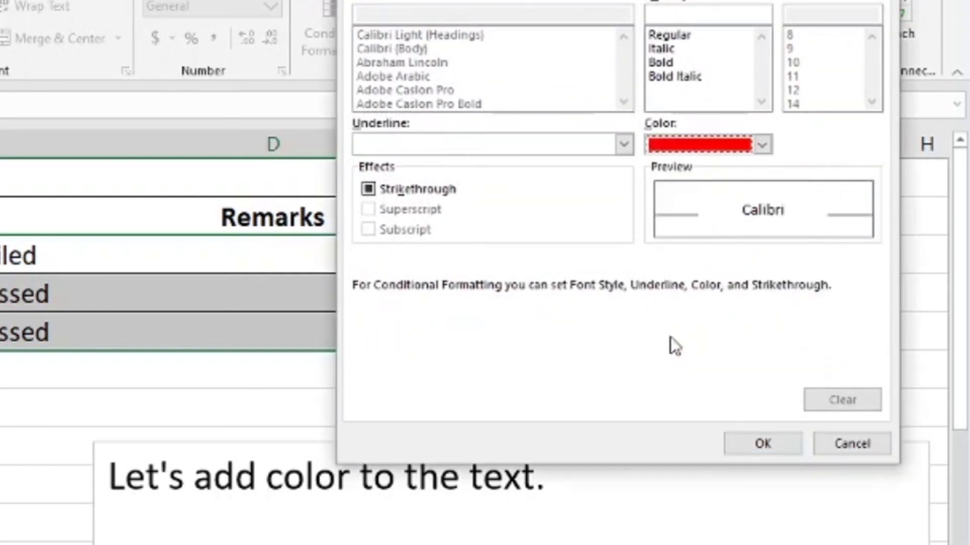
{"action": "left_click", "coordinate": [755, 442]}
{"action": "left_click", "coordinate": [729, 313]}
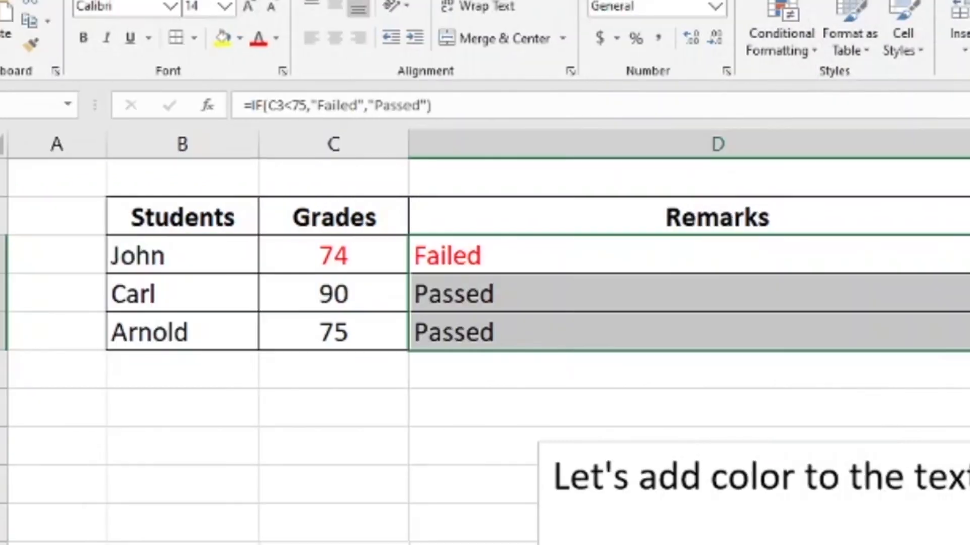
{"action": "left_click", "coordinate": [434, 406]}
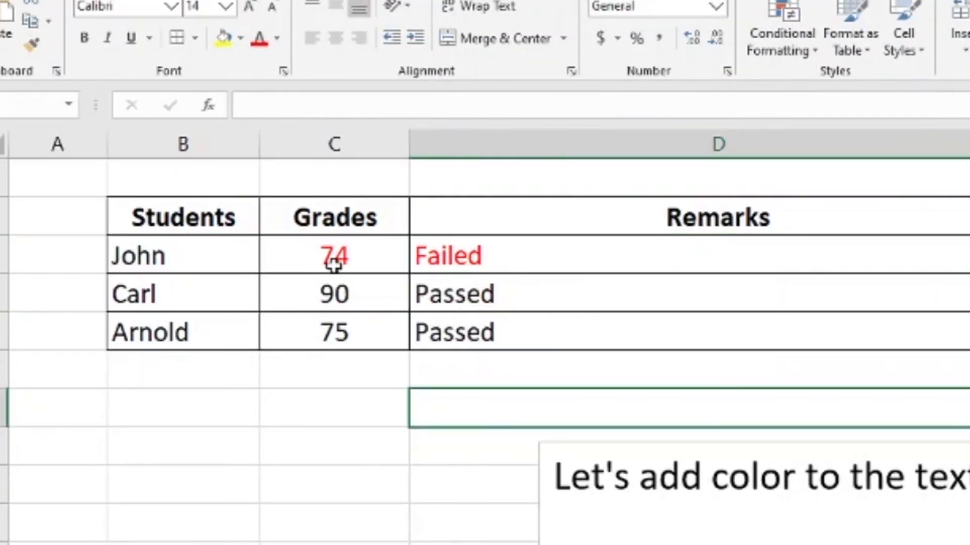
Test the conditional formatting by setting the grade in C4 to 72 and the grade in C5 to 65.
{"action": "left_click", "coordinate": [341, 294]}
{"action": "type", "text": "72"}
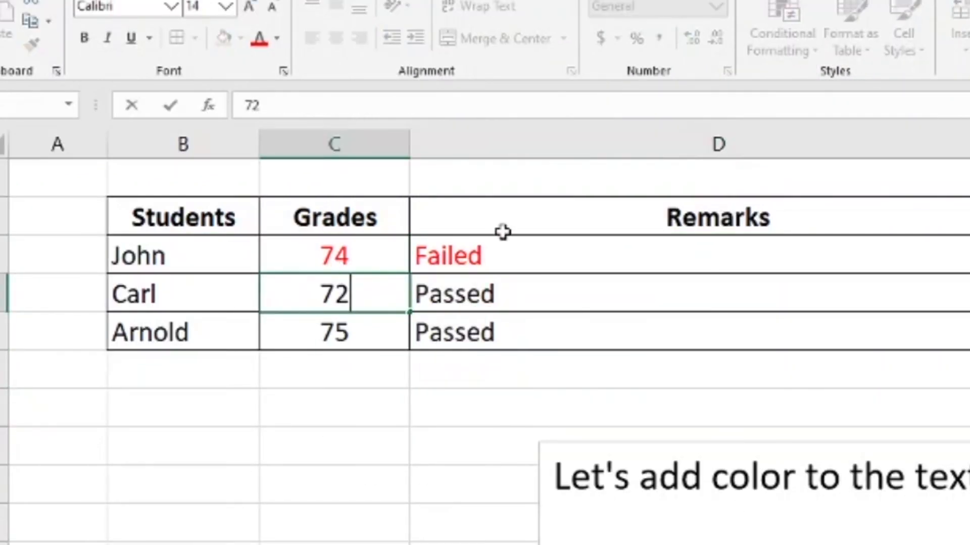
{"action": "key", "text": "Return"}
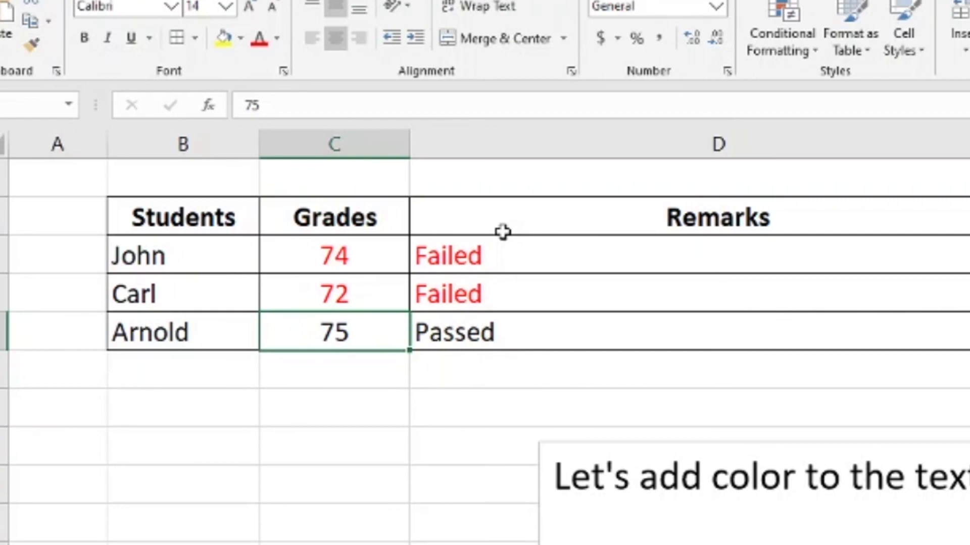
{"action": "type", "text": "65"}
{"action": "key", "text": "Return"}
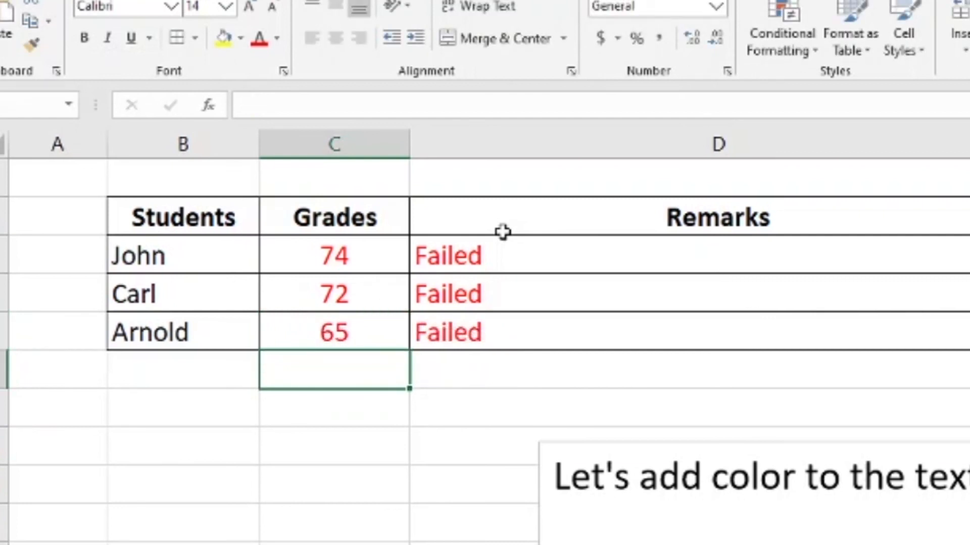
Set the grades to 75 in C5, 76 in C4 and 90 in C3.
{"action": "key", "text": "Up"}
{"action": "type", "text": "75"}
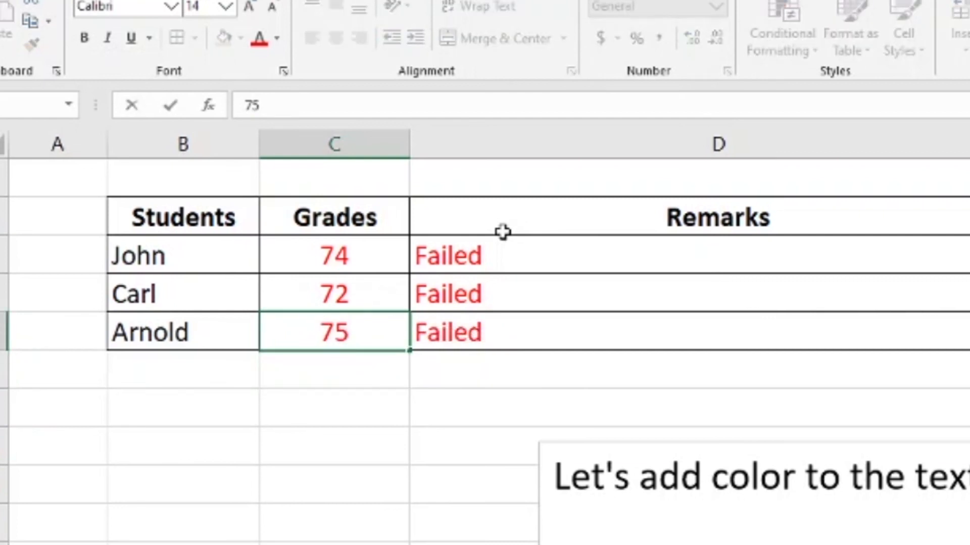
{"action": "key", "text": "Up"}
{"action": "type", "text": "76"}
{"action": "key", "text": "Up"}
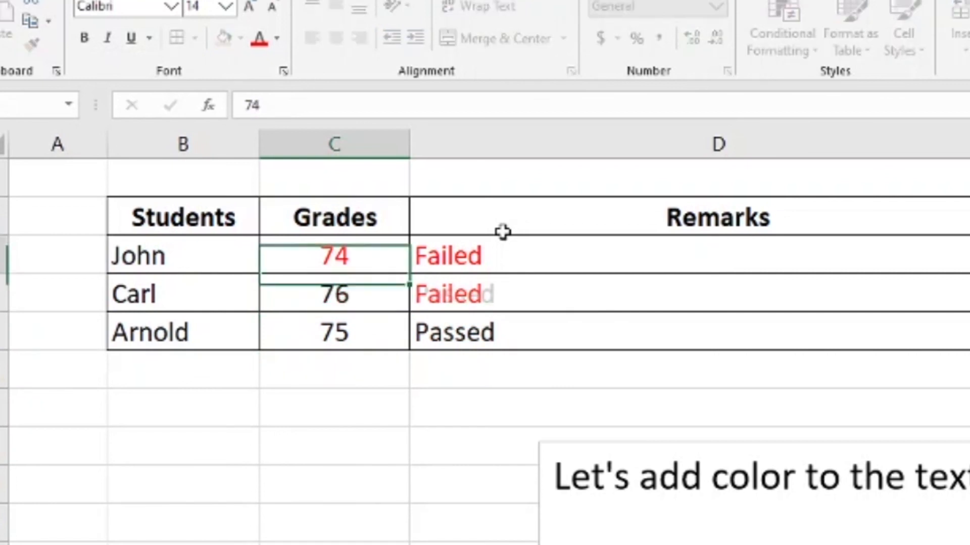
{"action": "type", "text": "90"}
{"action": "key", "text": "Up"}
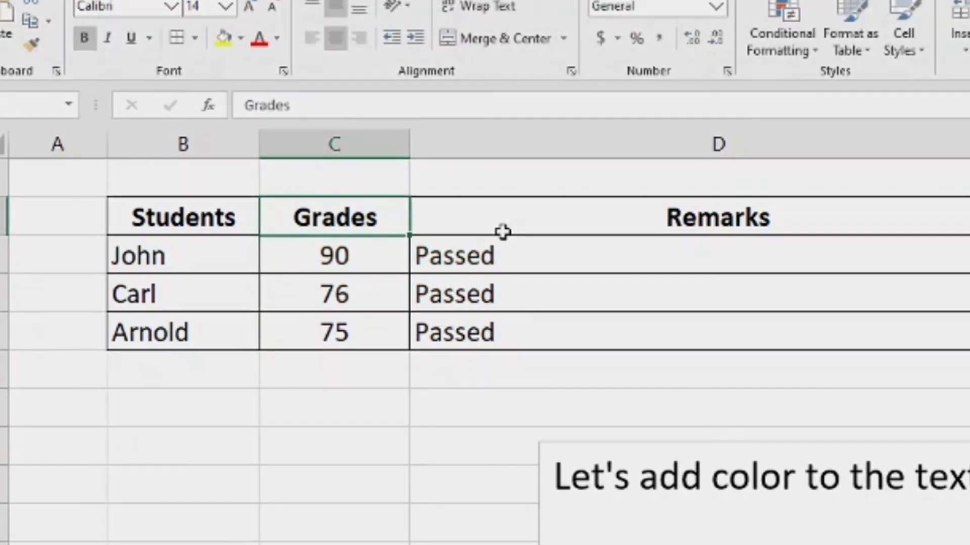